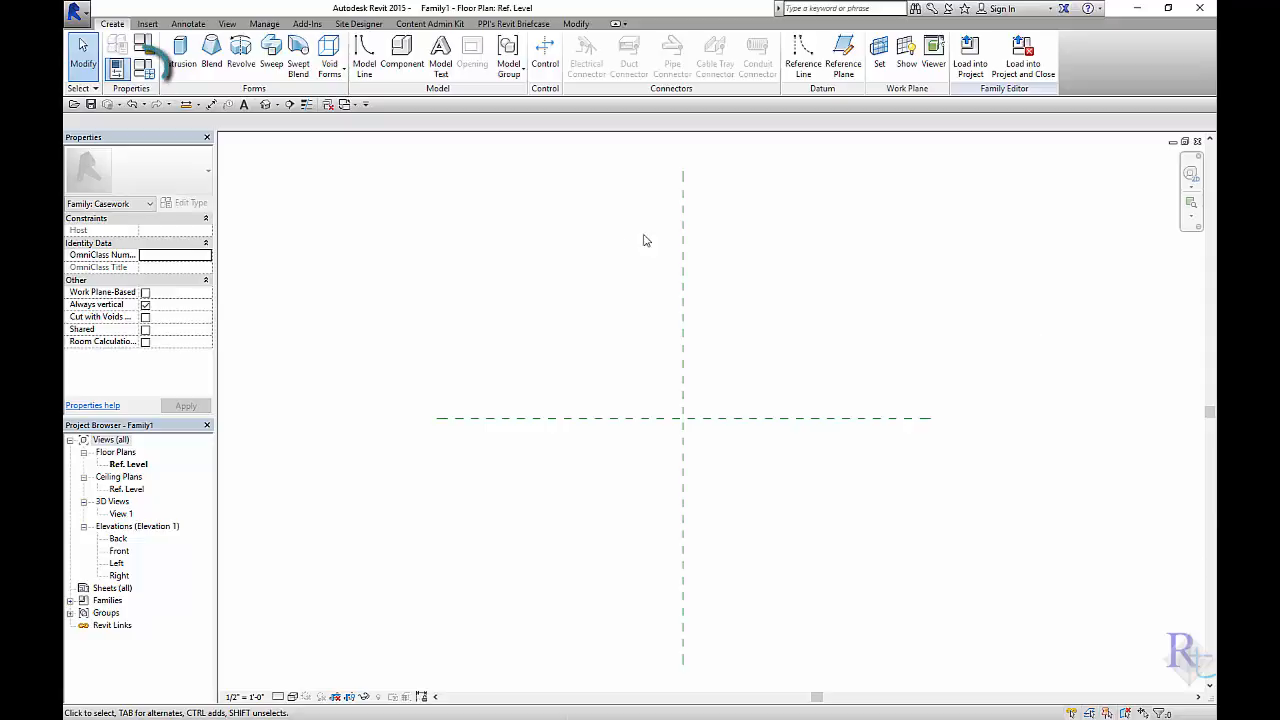
Examine the family's existing type parameters, including the Identity Data group, and the properties offered for adding a parameter
click(144, 67)
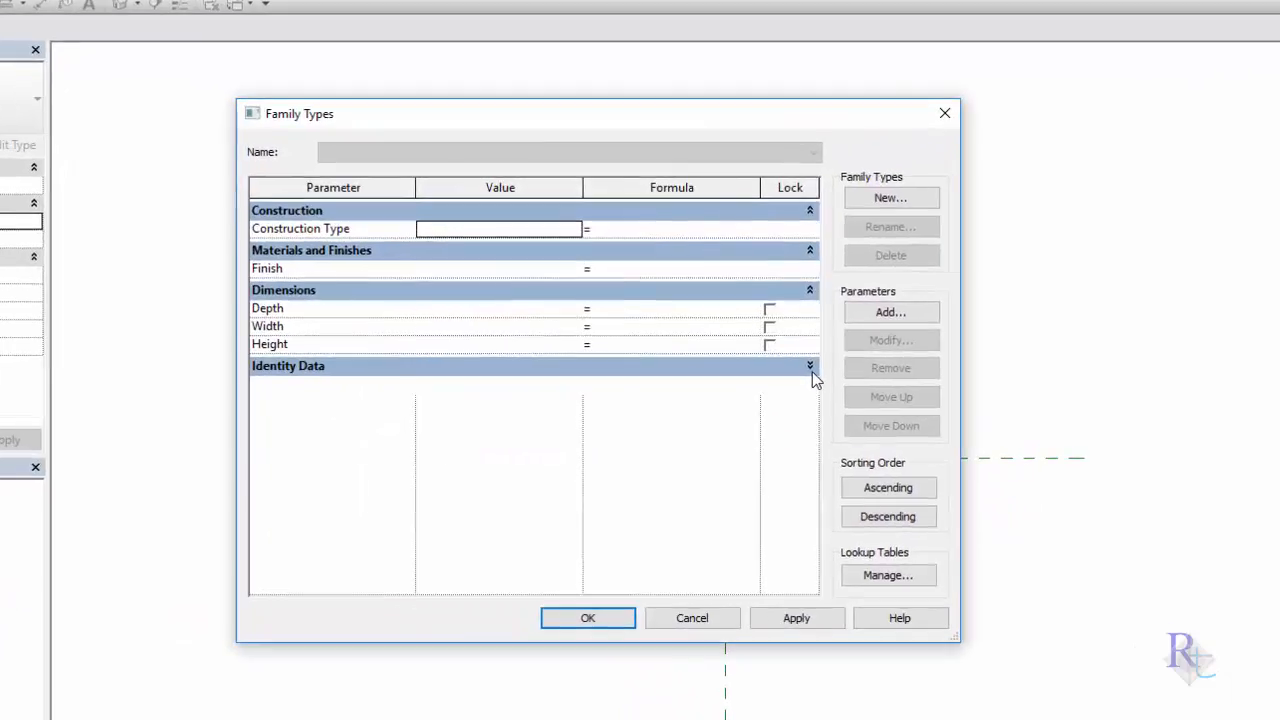
click(741, 355)
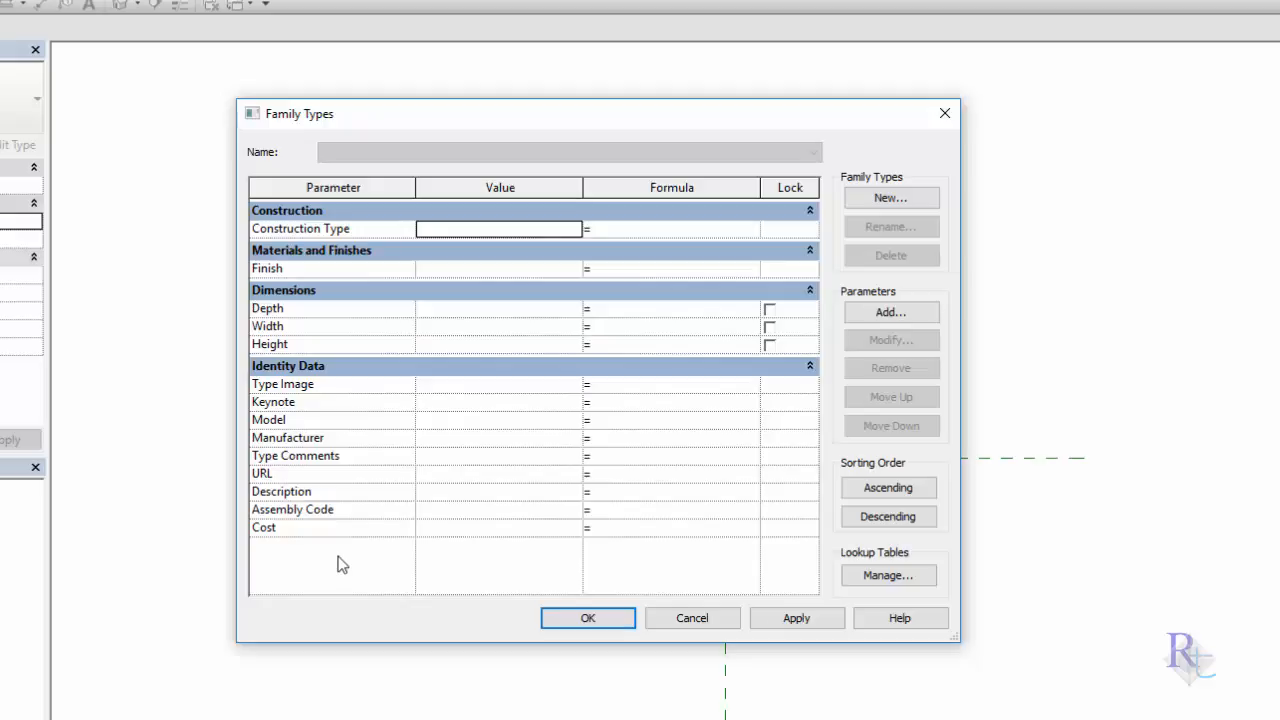
click(302, 306)
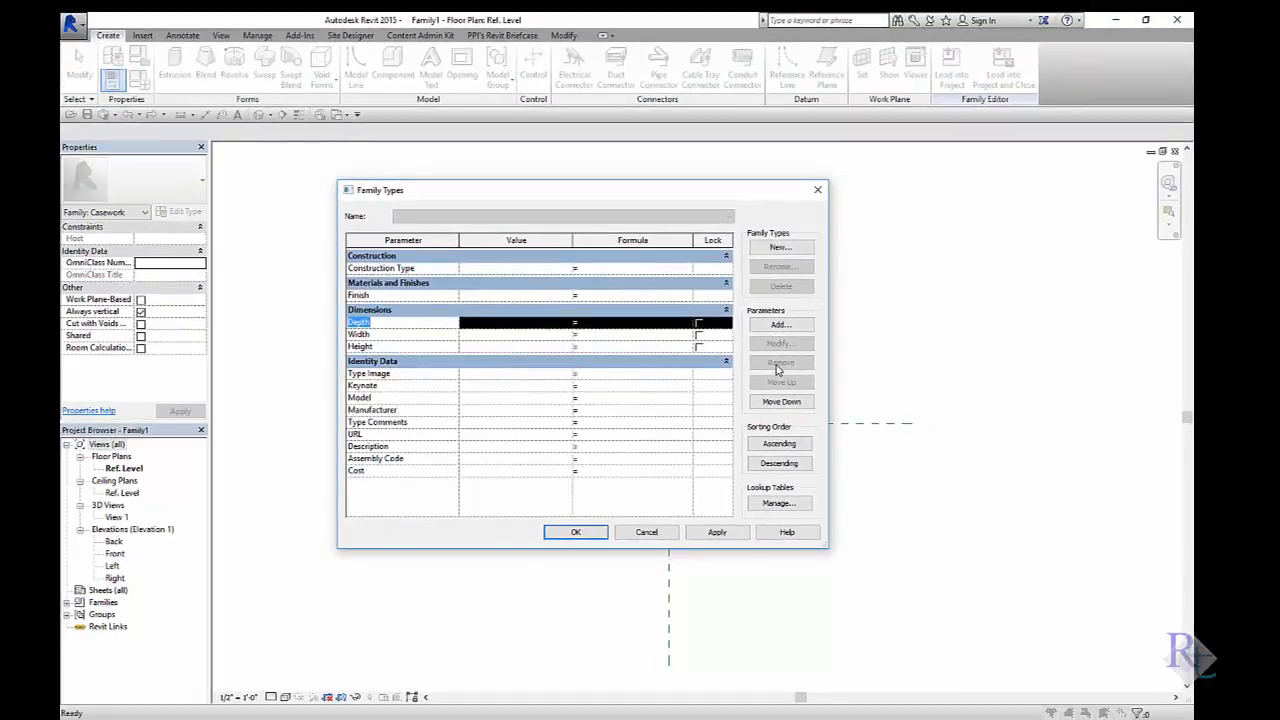
click(781, 326)
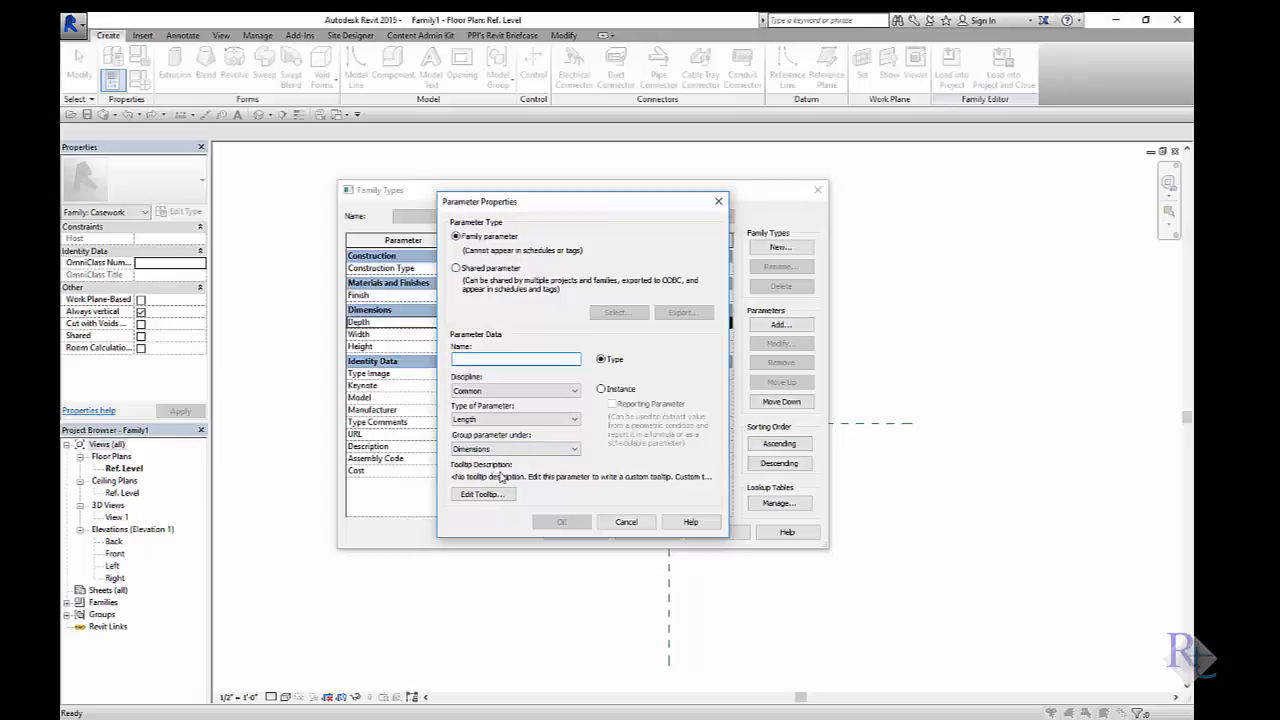
click(620, 528)
click(563, 535)
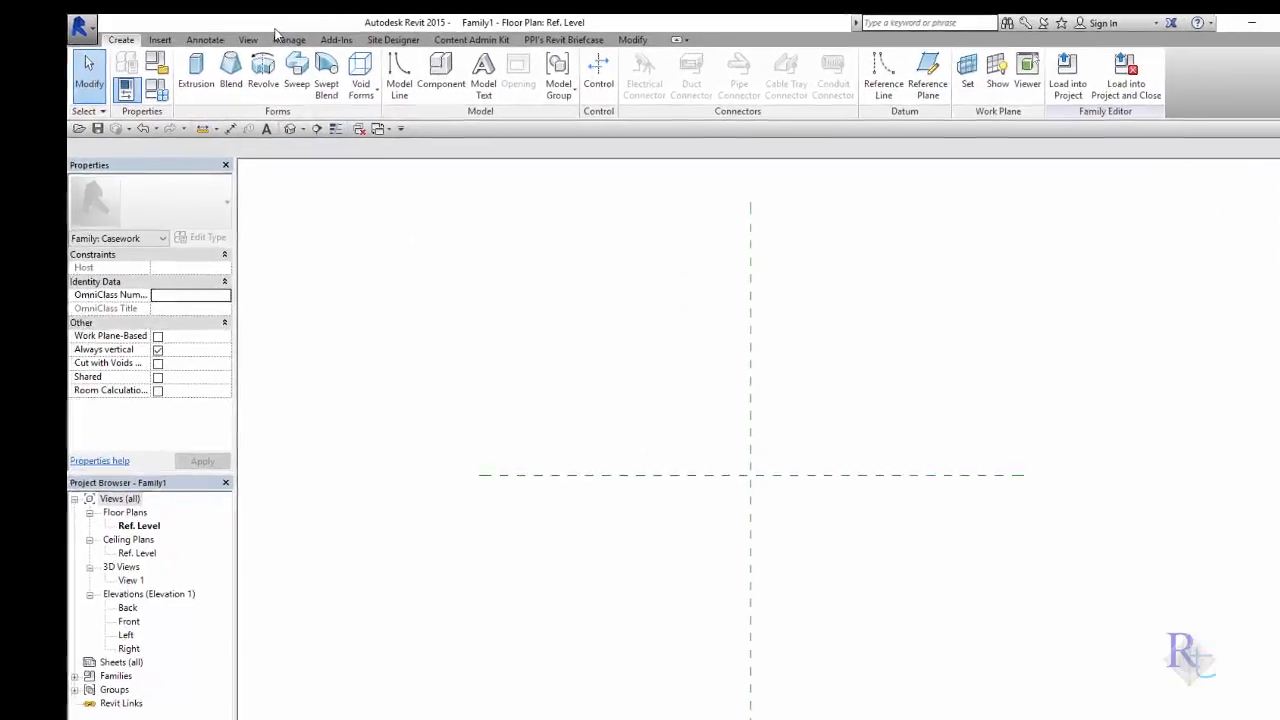
Create a shared parameter file named SharedParametersFile in the Sample Files folder on the Desktop and check its path
click(288, 39)
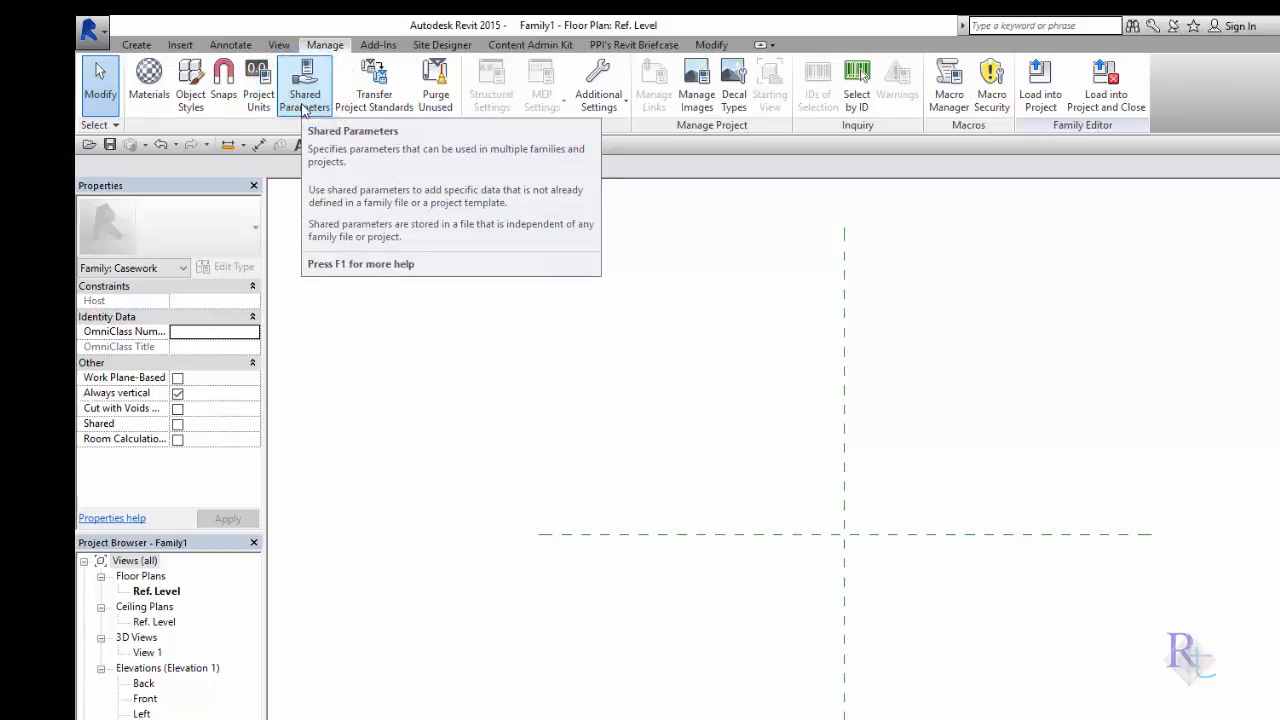
click(303, 108)
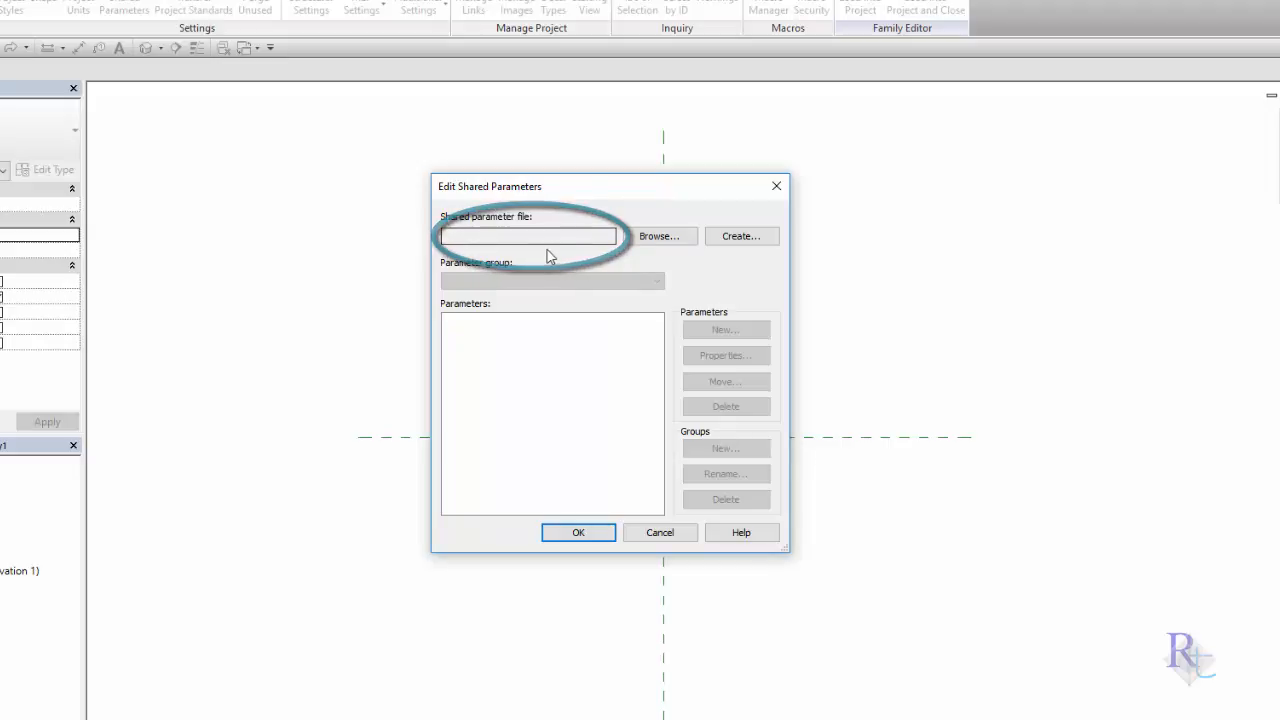
click(748, 240)
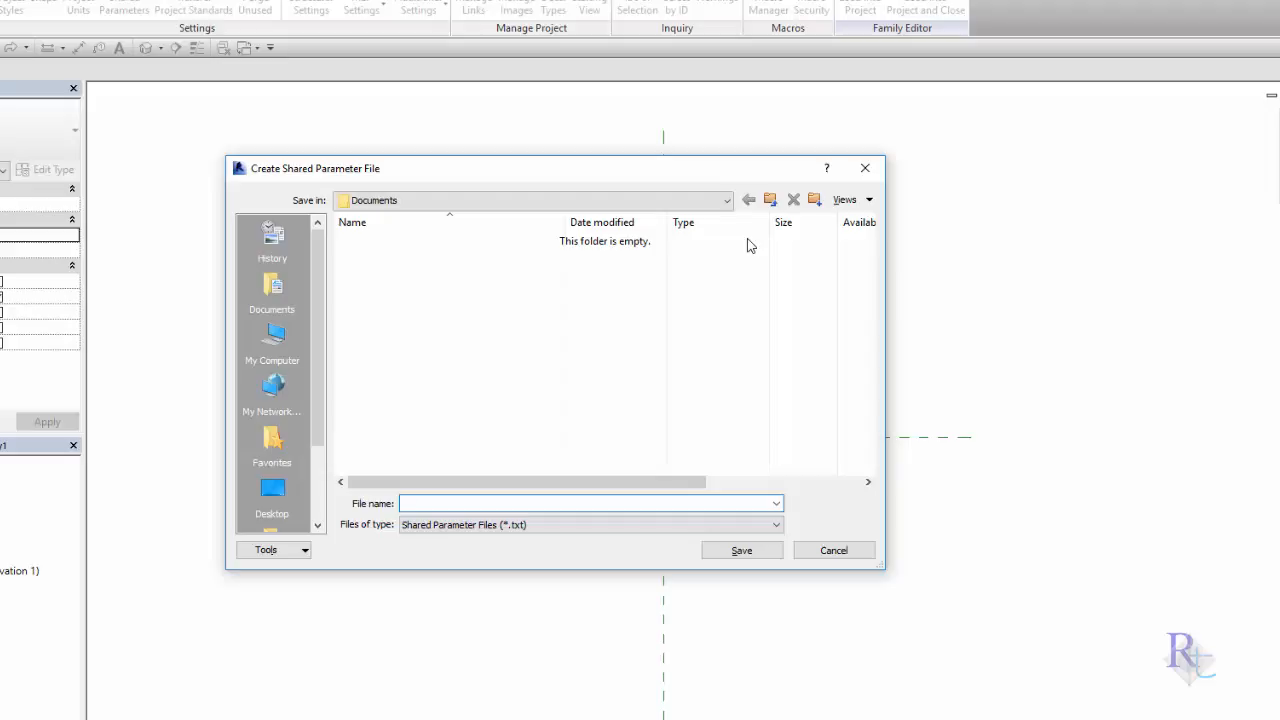
click(296, 495)
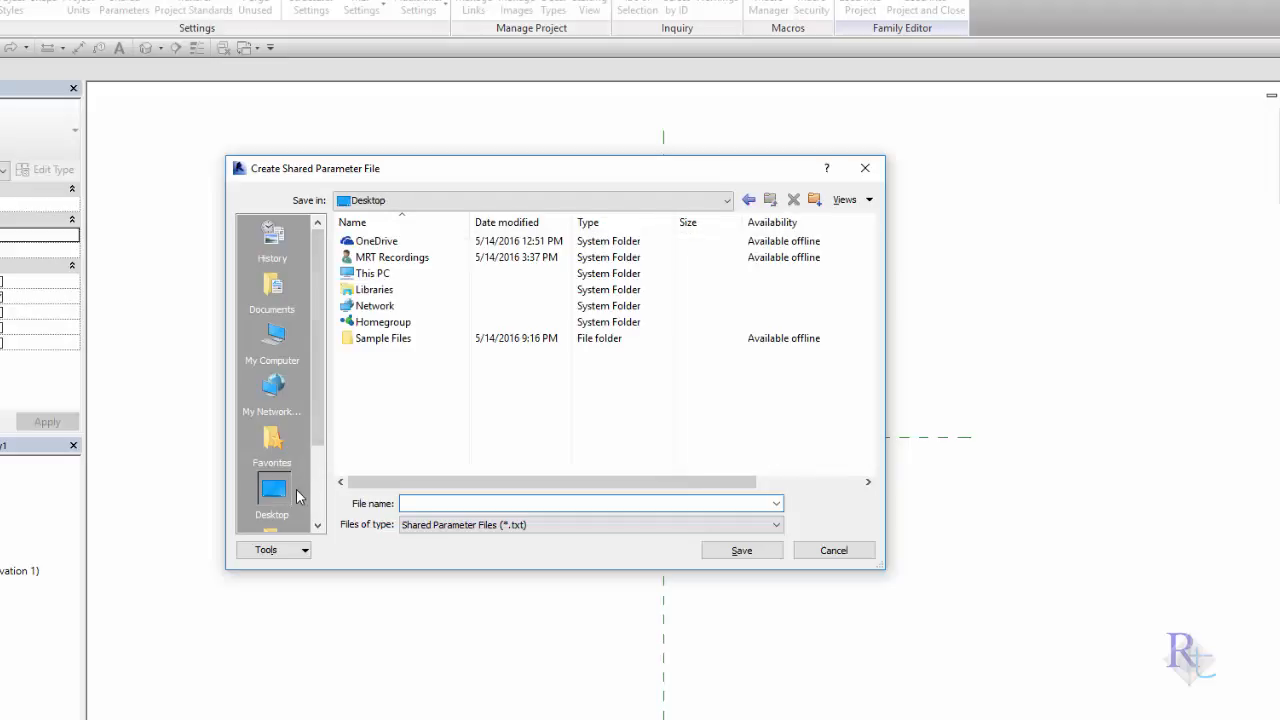
double_click(373, 340)
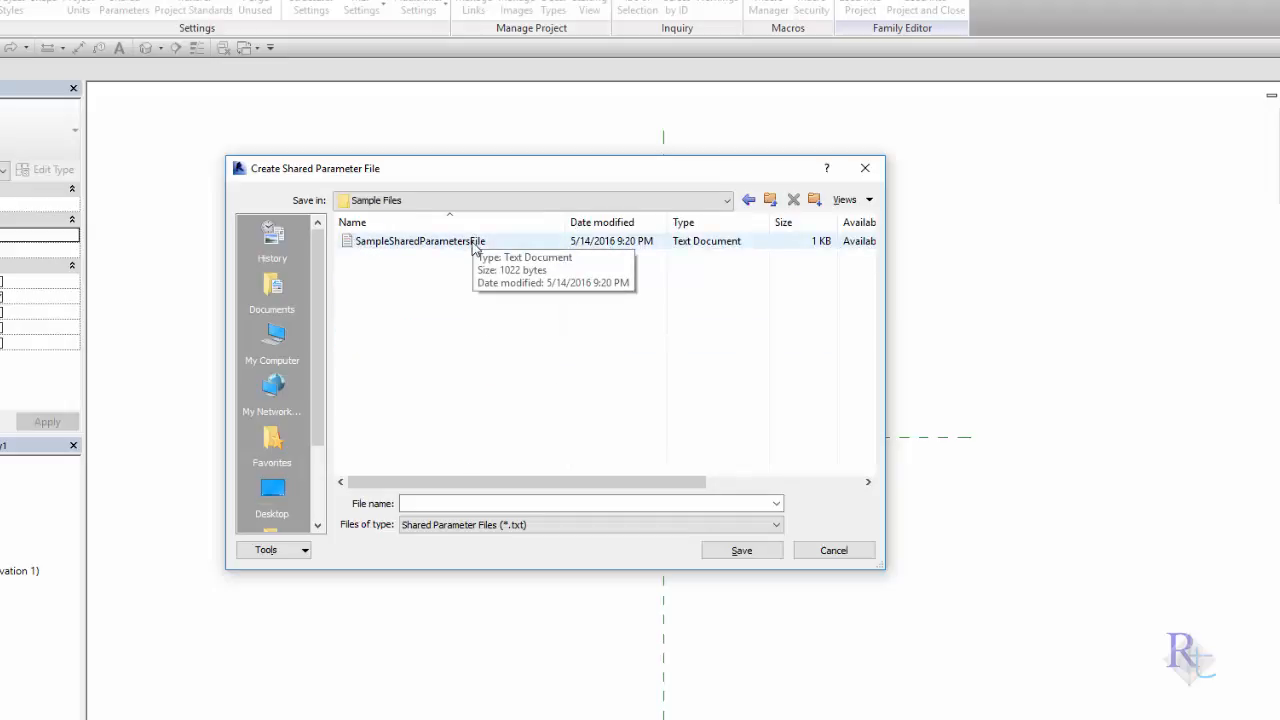
click(457, 503)
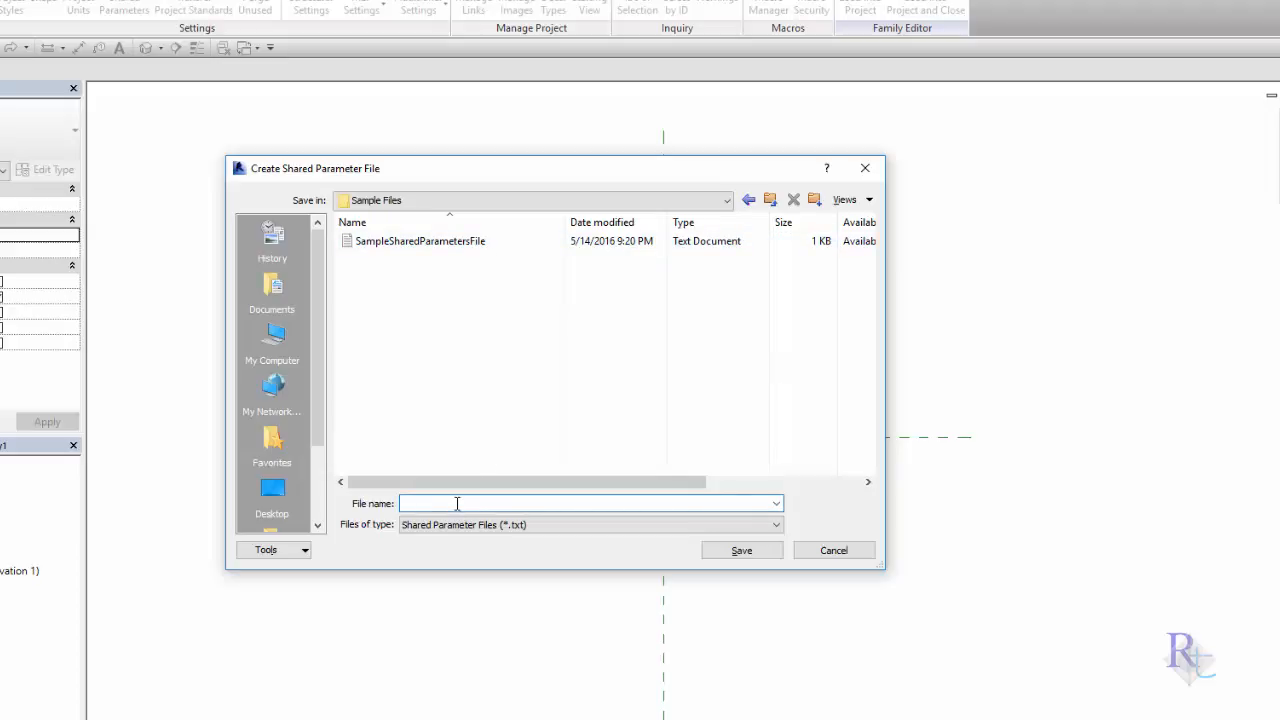
text(SharedParametersFile)
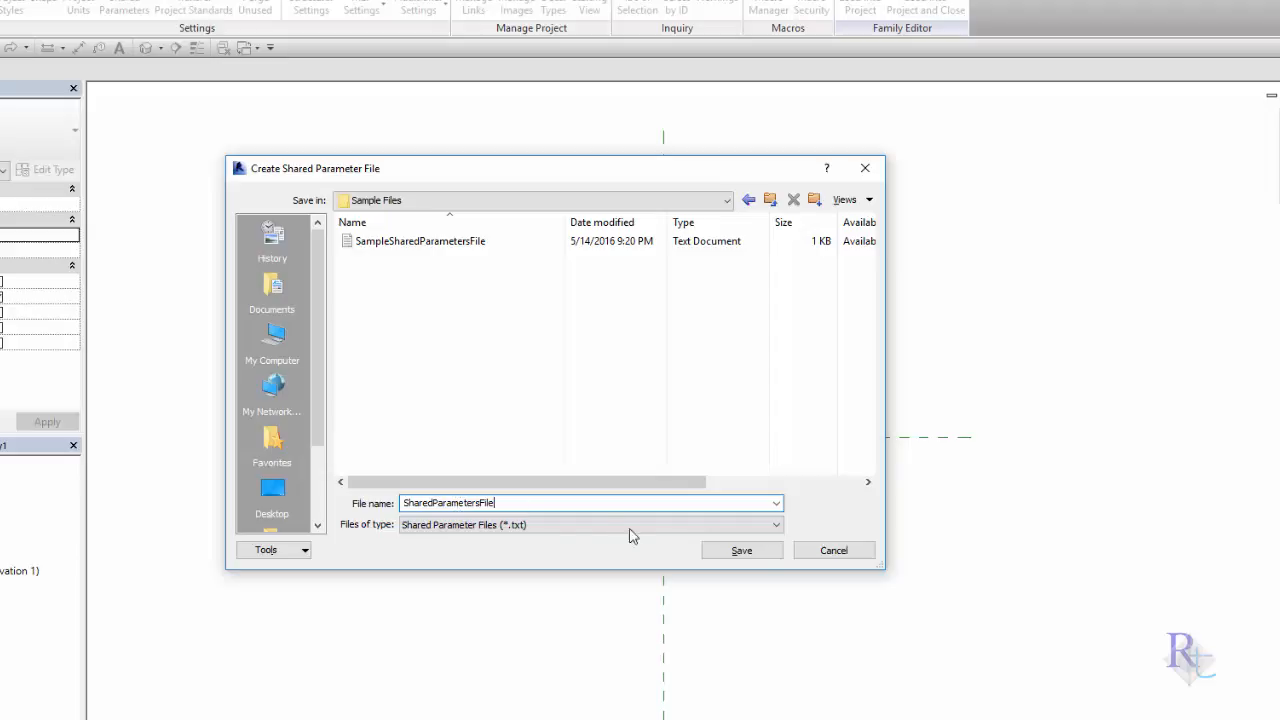
click(747, 554)
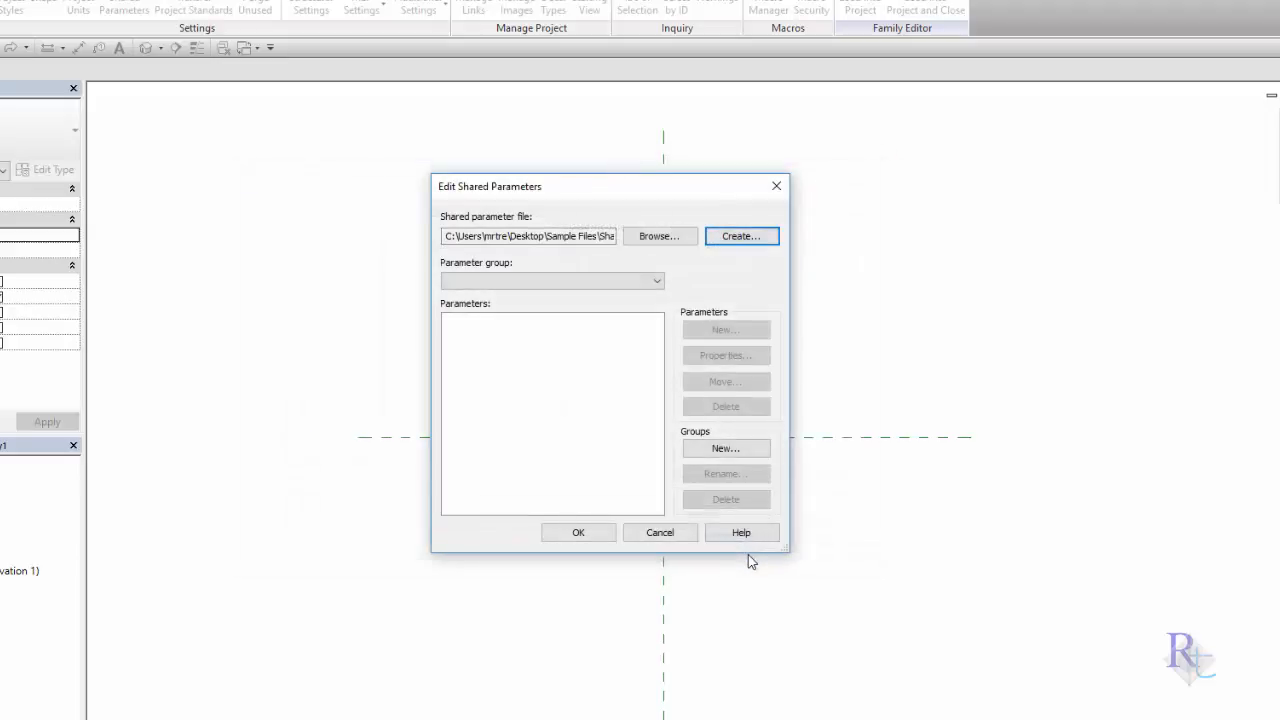
click(556, 236)
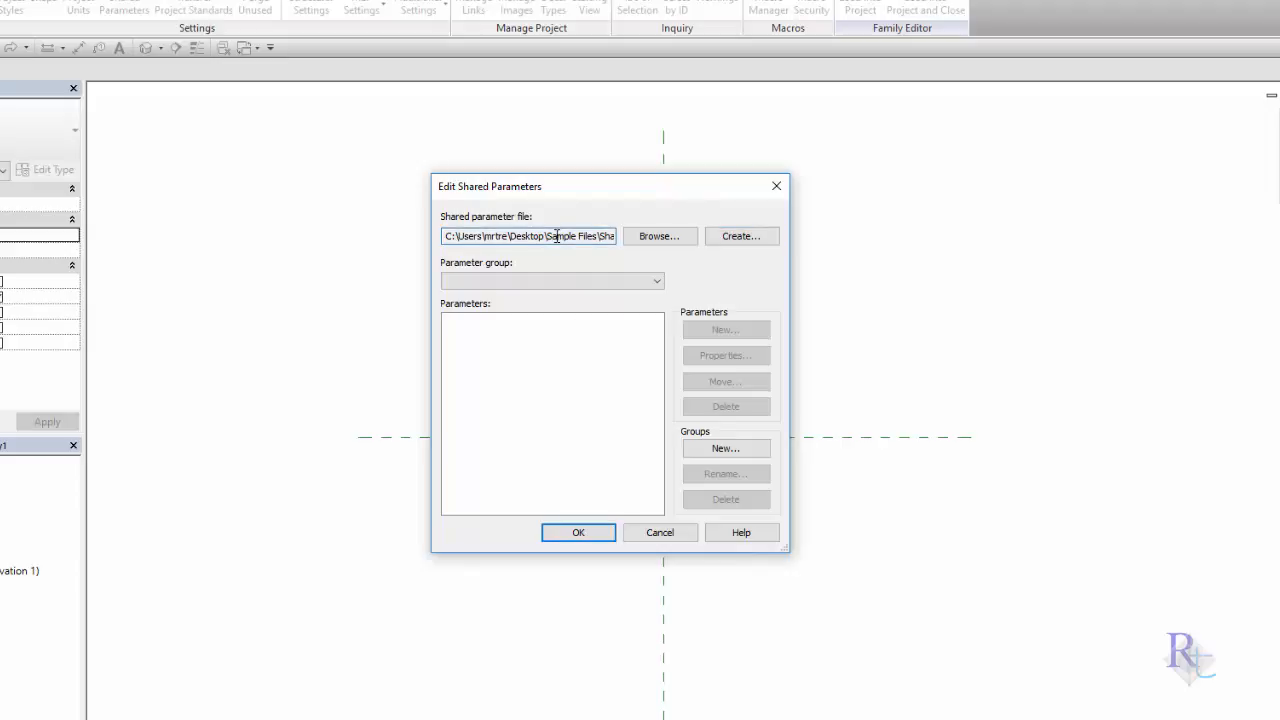
key(End)
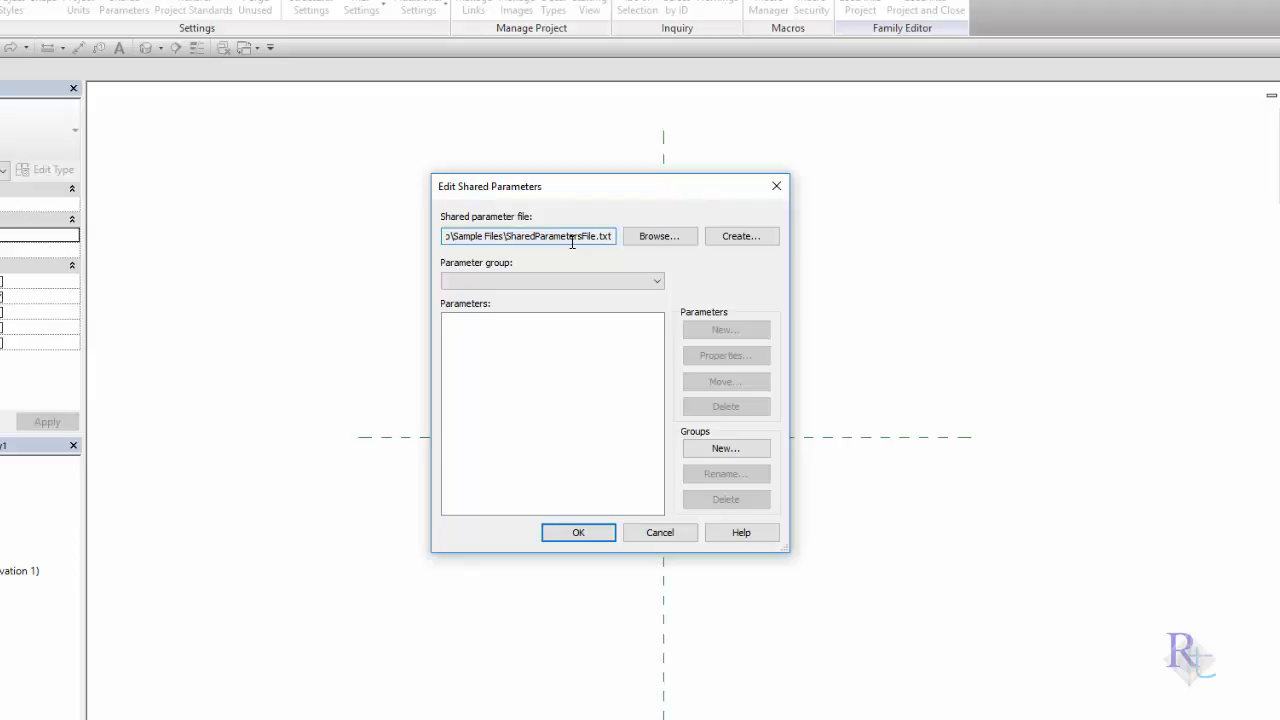
Add a parameter group named "01 LENGTH" to the shared parameter file
click(726, 449)
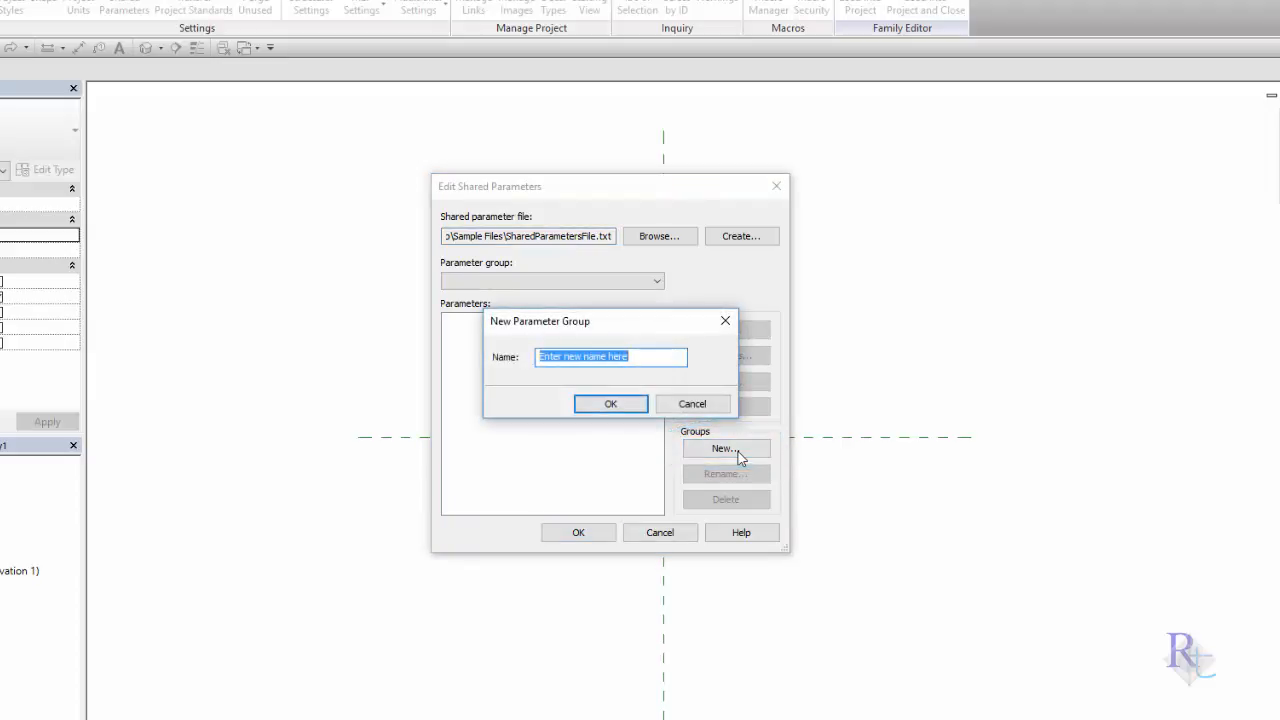
text(01)
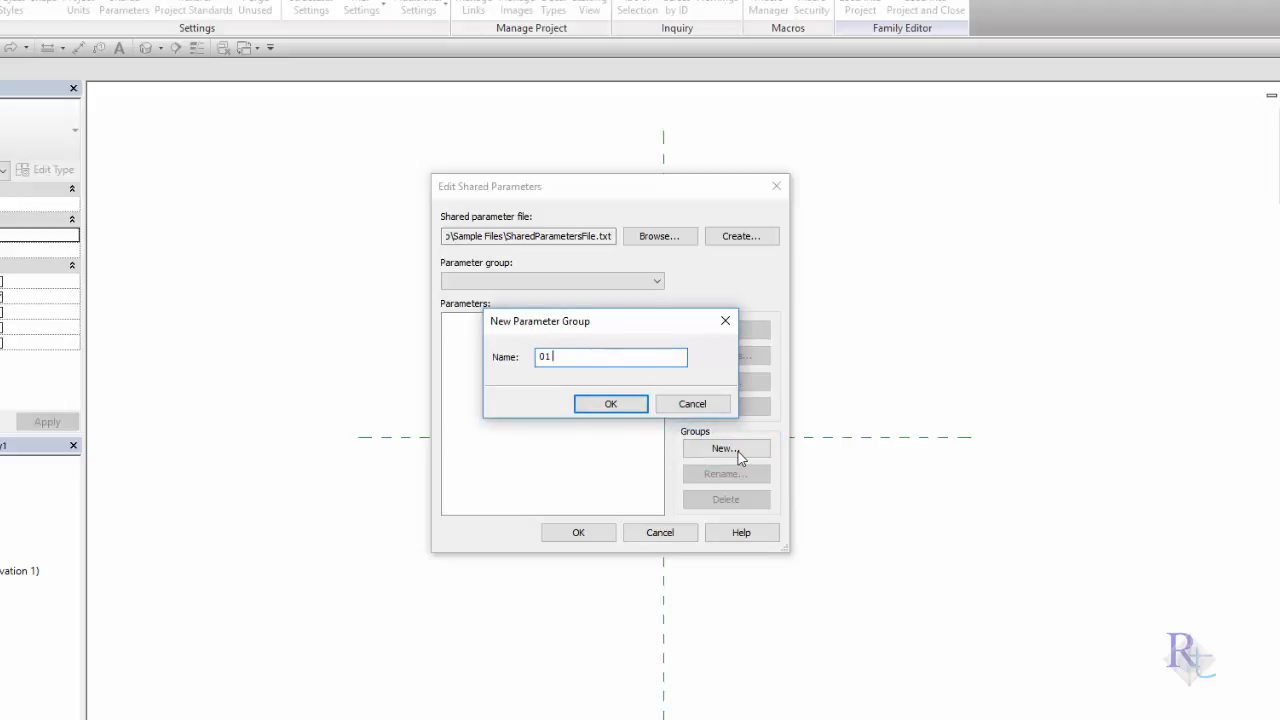
text( LENGTH)
click(621, 407)
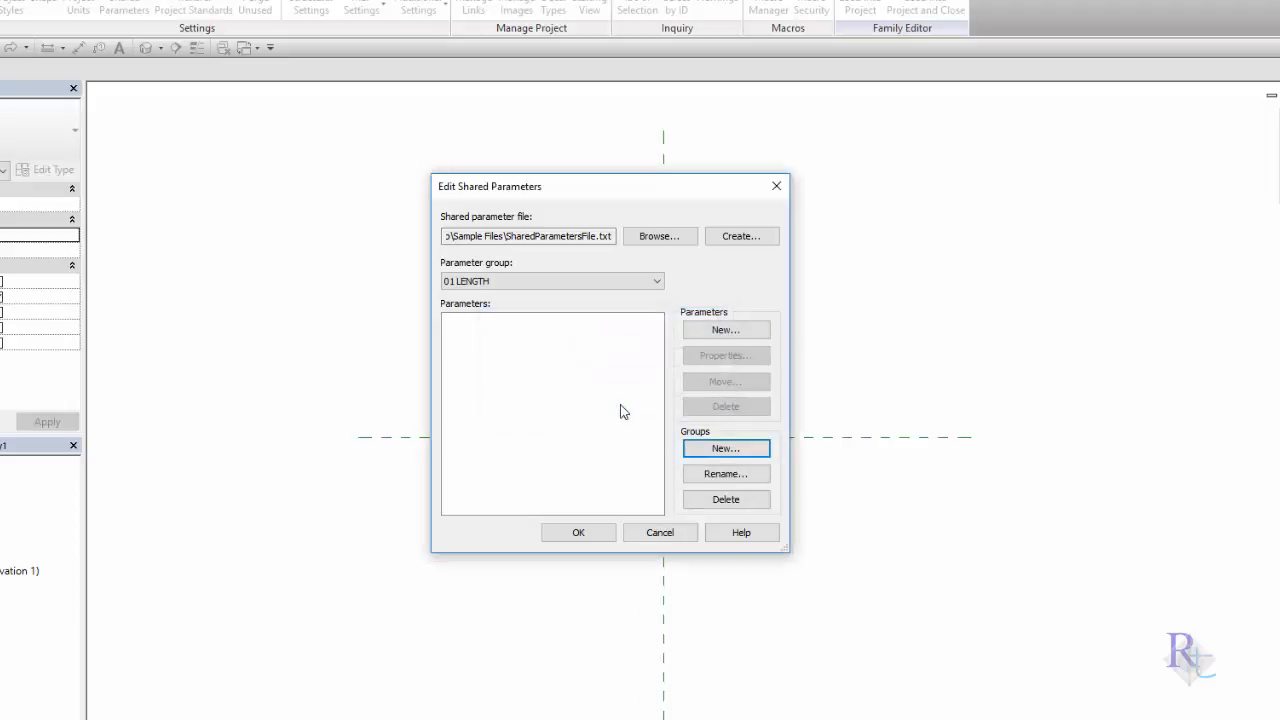
Start a new shared parameter in the 01 LENGTH group and name it ColumnWidth
click(726, 336)
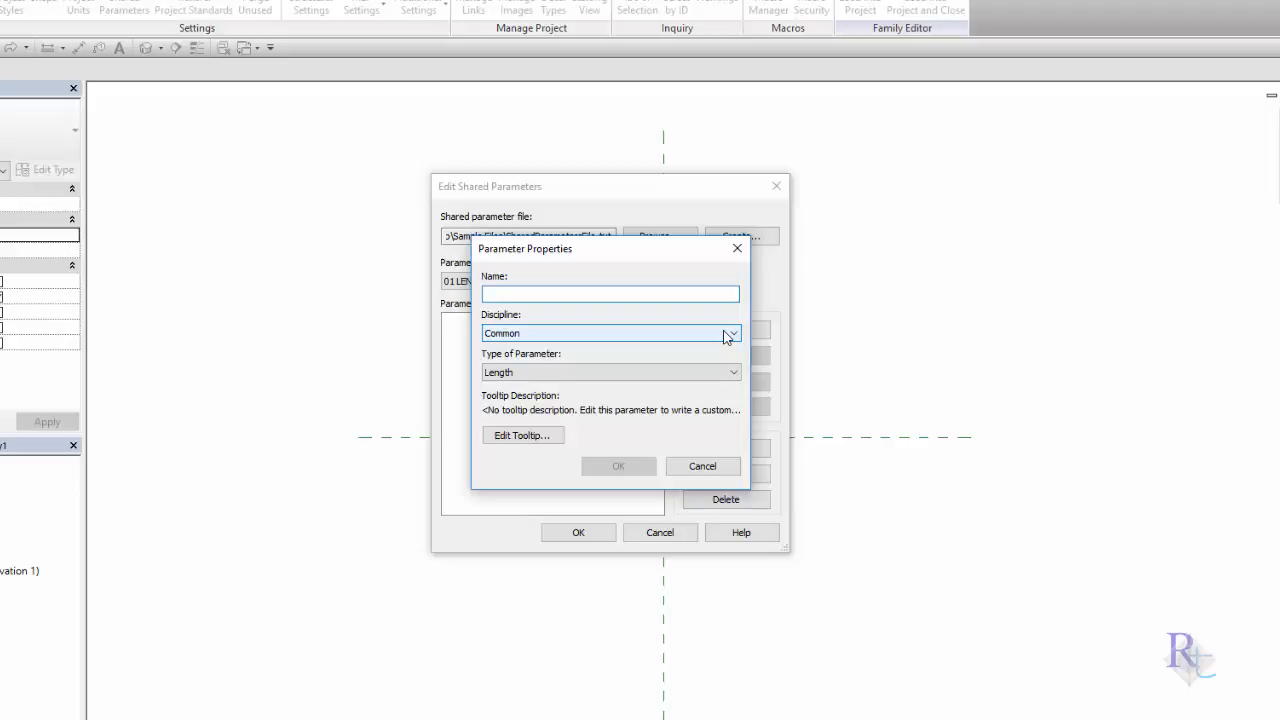
text(C)
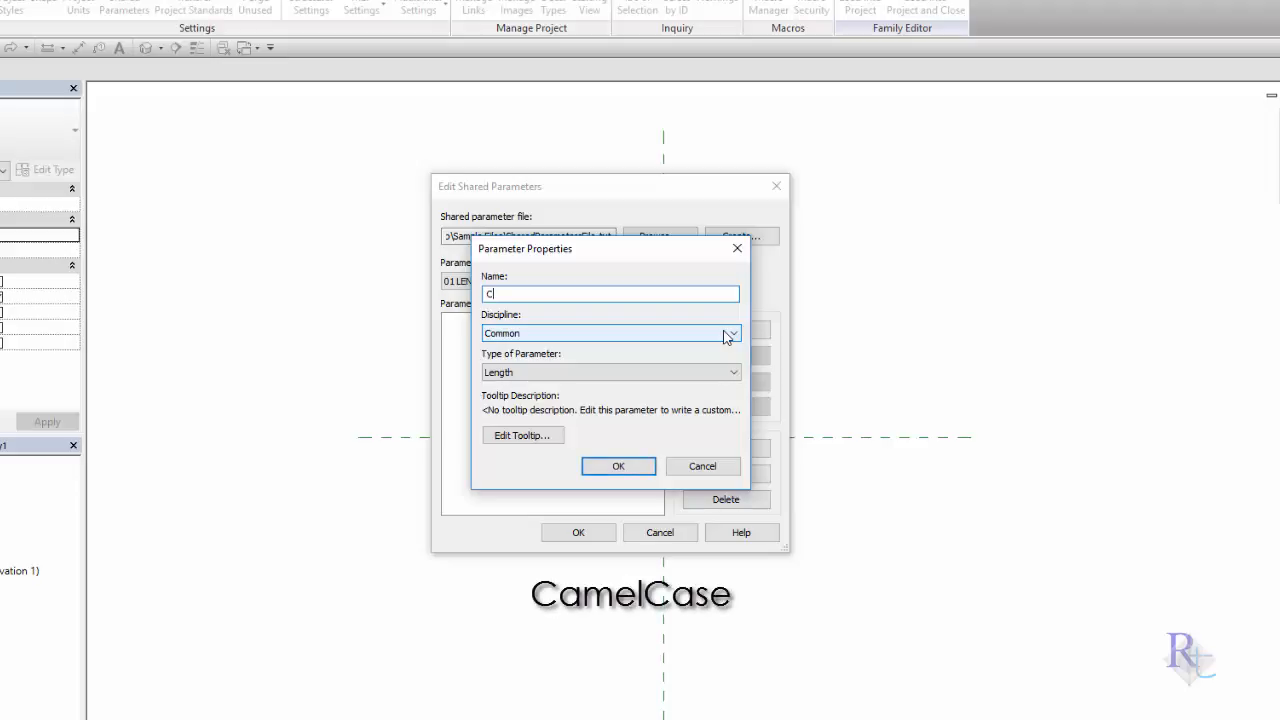
text(olumnWidth)
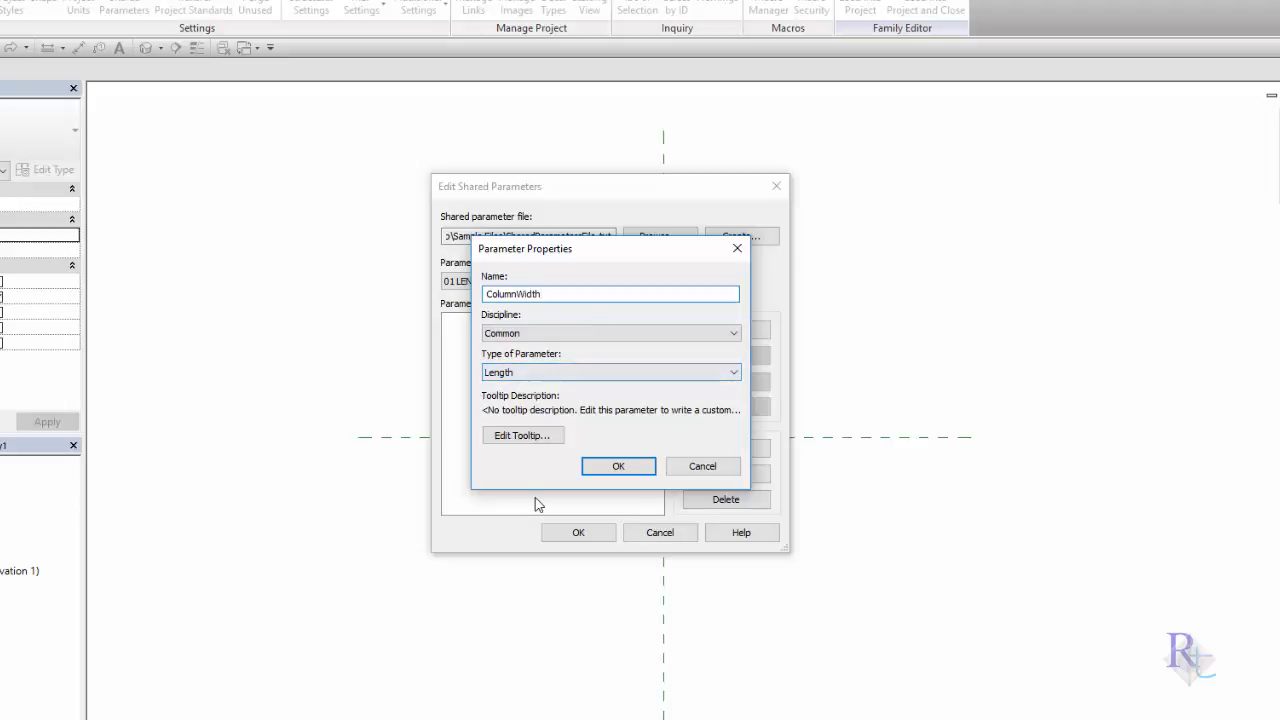
Finish the ColumnWidth parameter by giving it the tooltip "Enter the column width dimension."
click(518, 440)
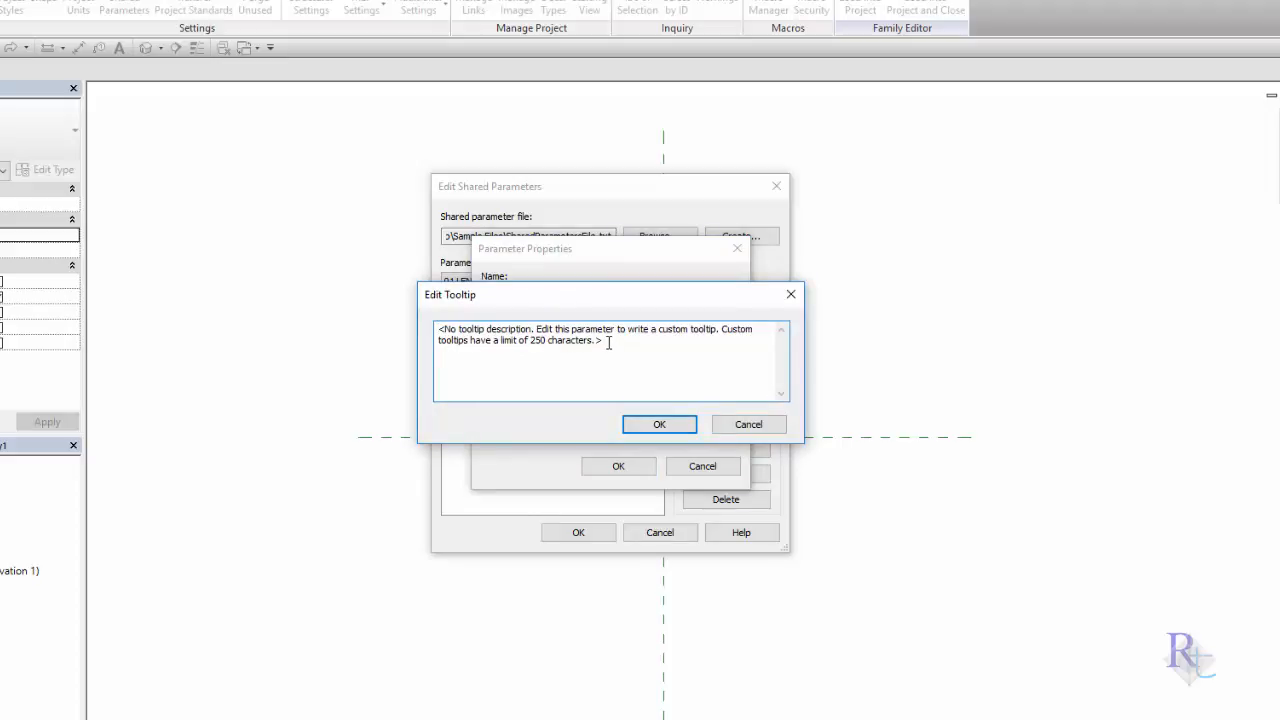
drag(608, 342, 434, 321)
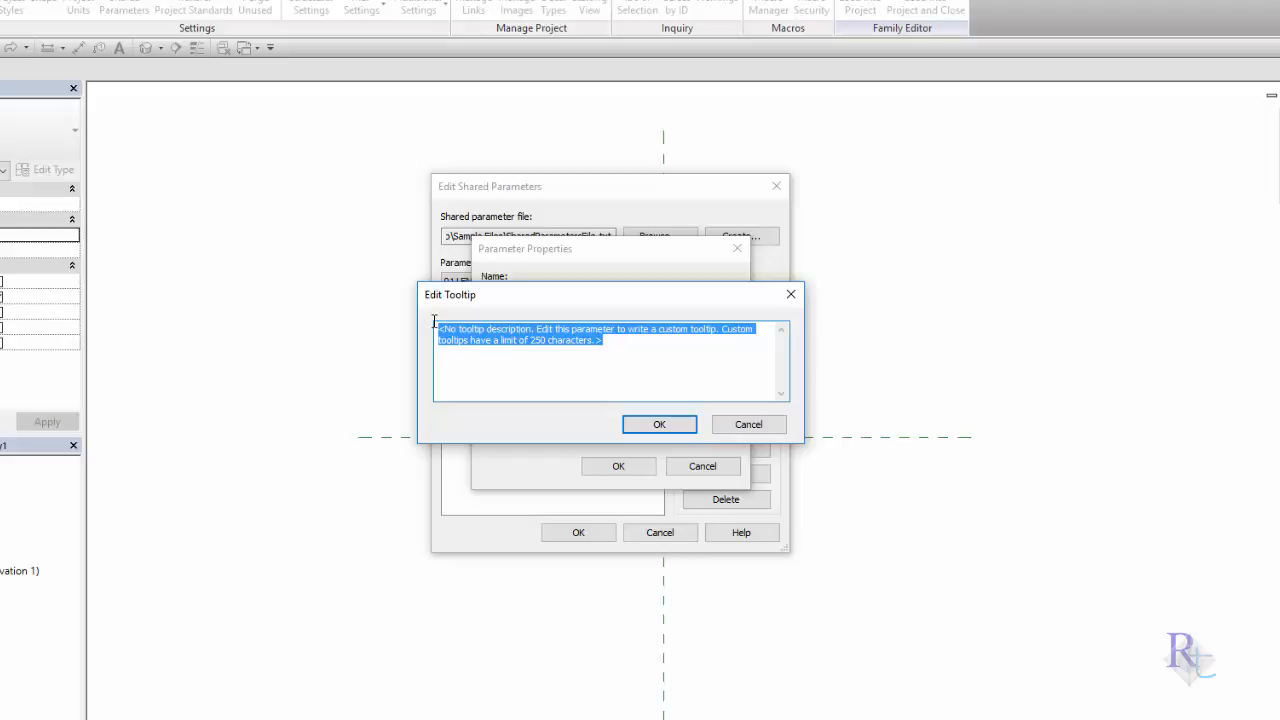
text(Enter)
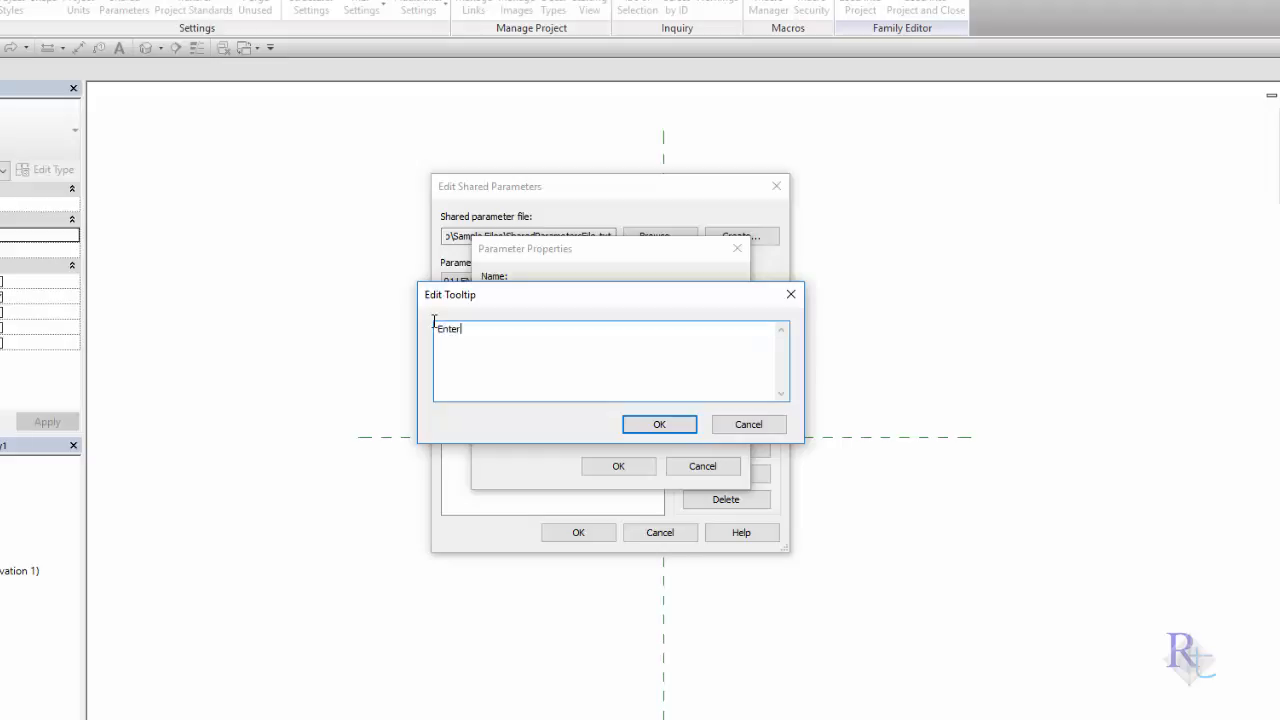
text( the column width dimension.)
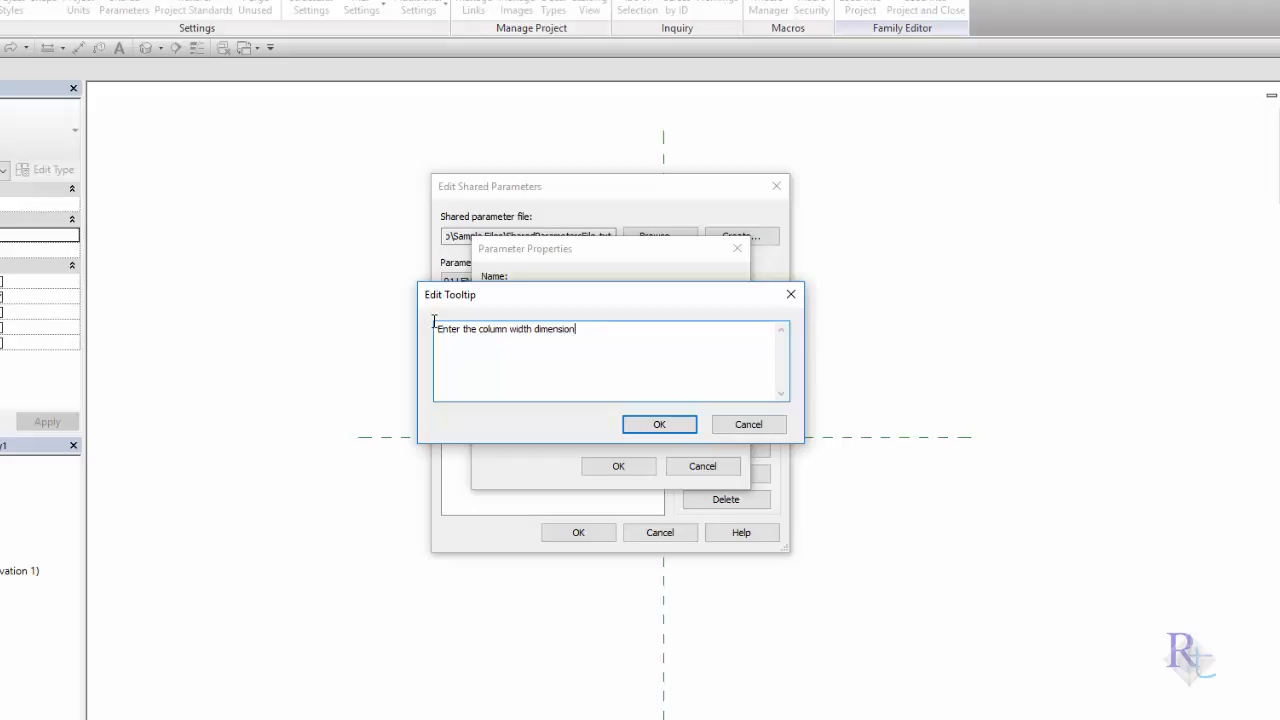
click(628, 425)
click(616, 467)
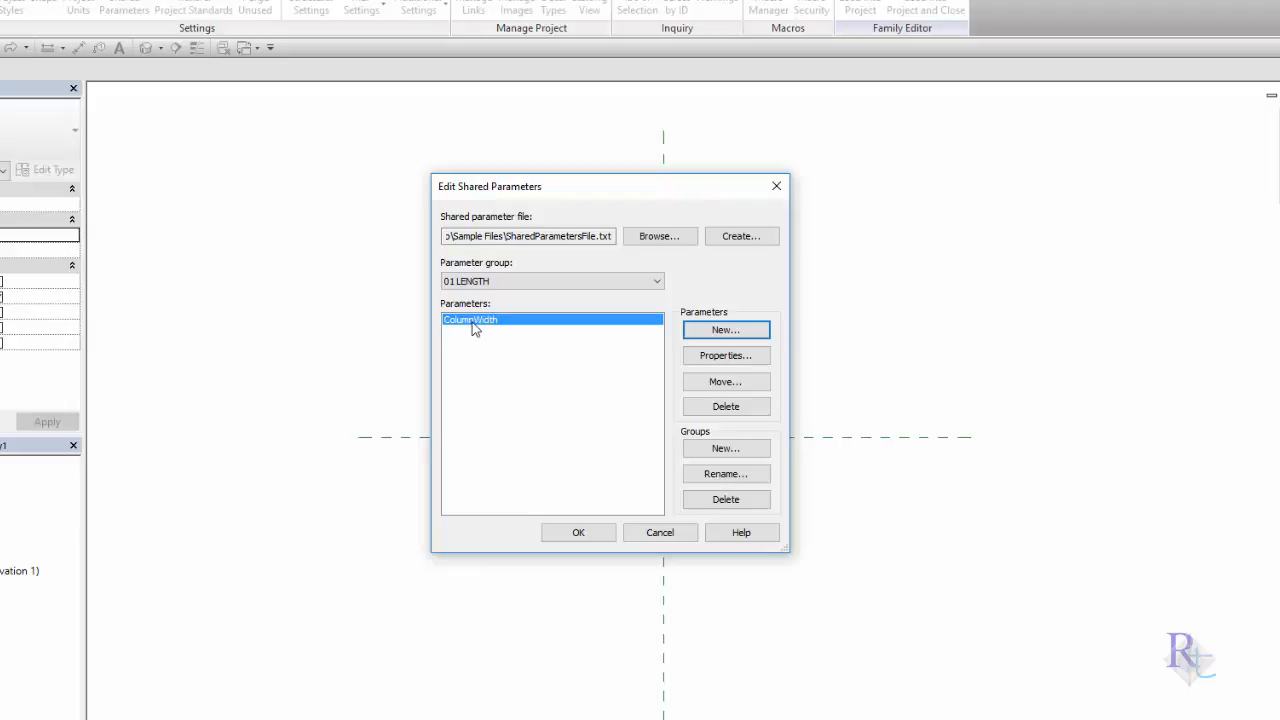
Add a second parameter group named "02 TEXT" to the shared parameter file
click(726, 448)
text(0)
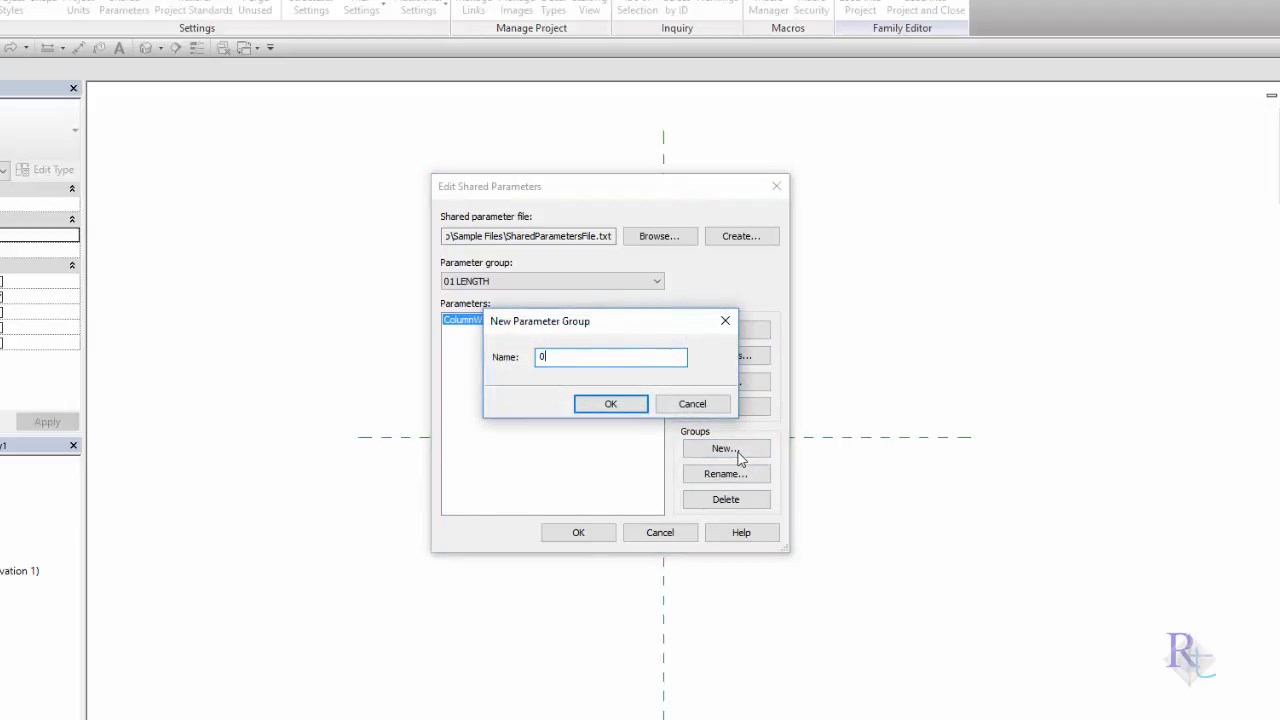
text(2 TEXT)
click(609, 405)
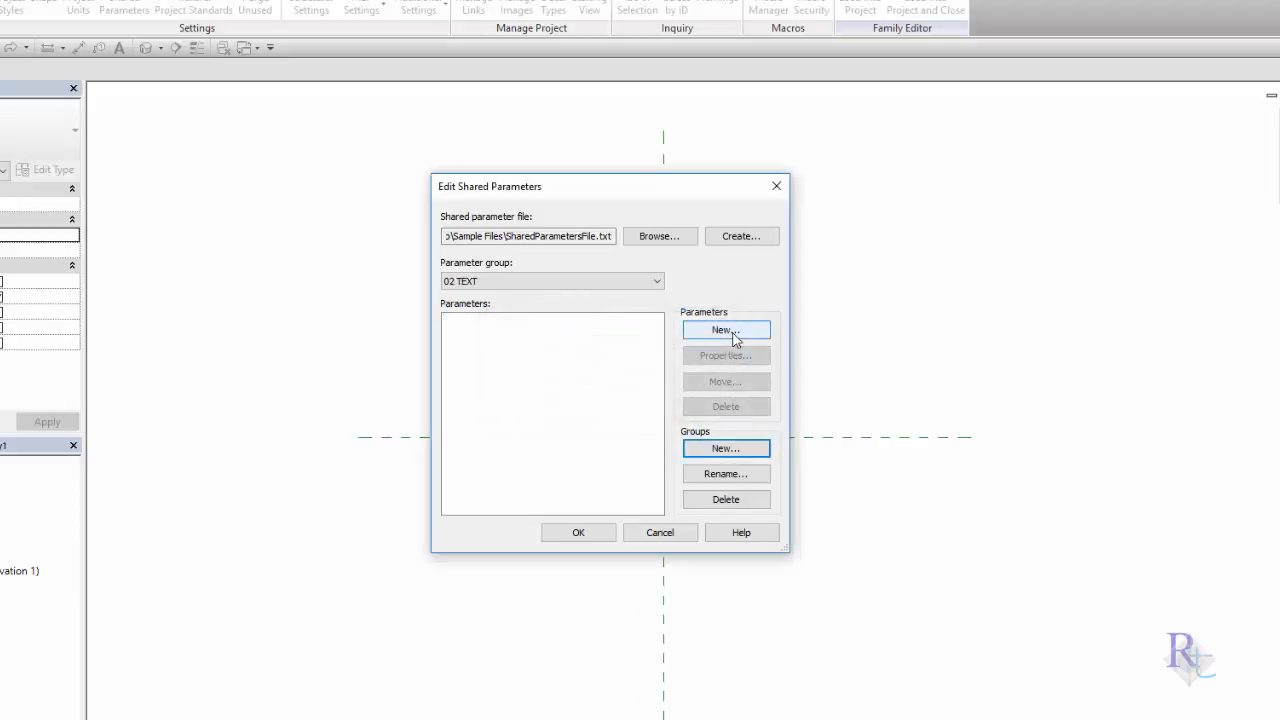
Start a new shared parameter in the 02 TEXT group, named STCMfrRating, with Text as its parameter type
click(726, 331)
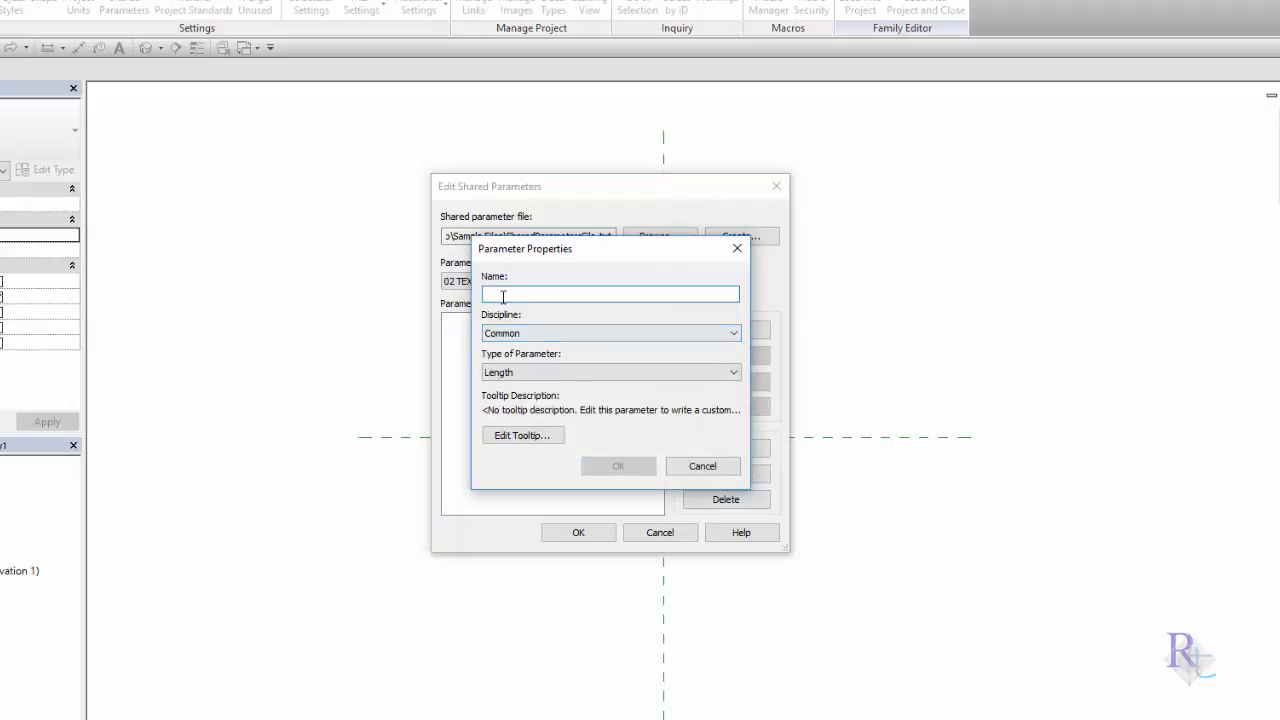
text(ST)
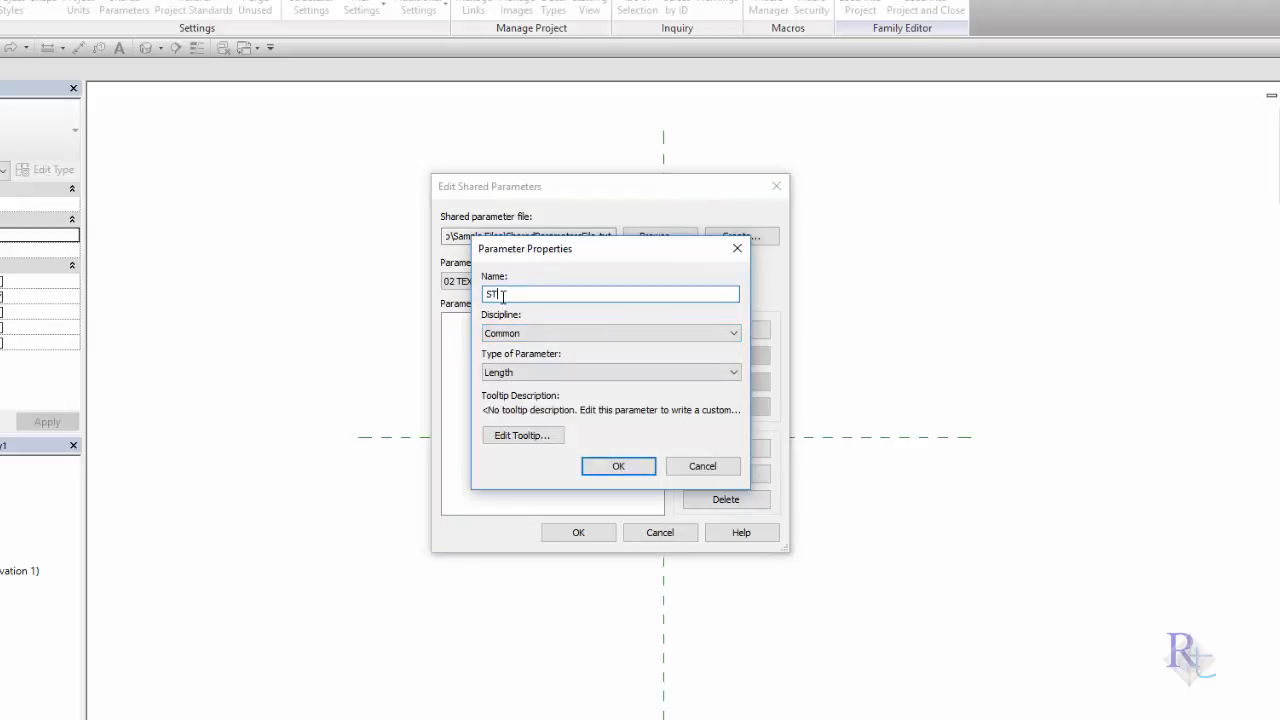
text(CMFR)
key(BackSpace)
key(BackSpace)
text(frRating)
click(497, 378)
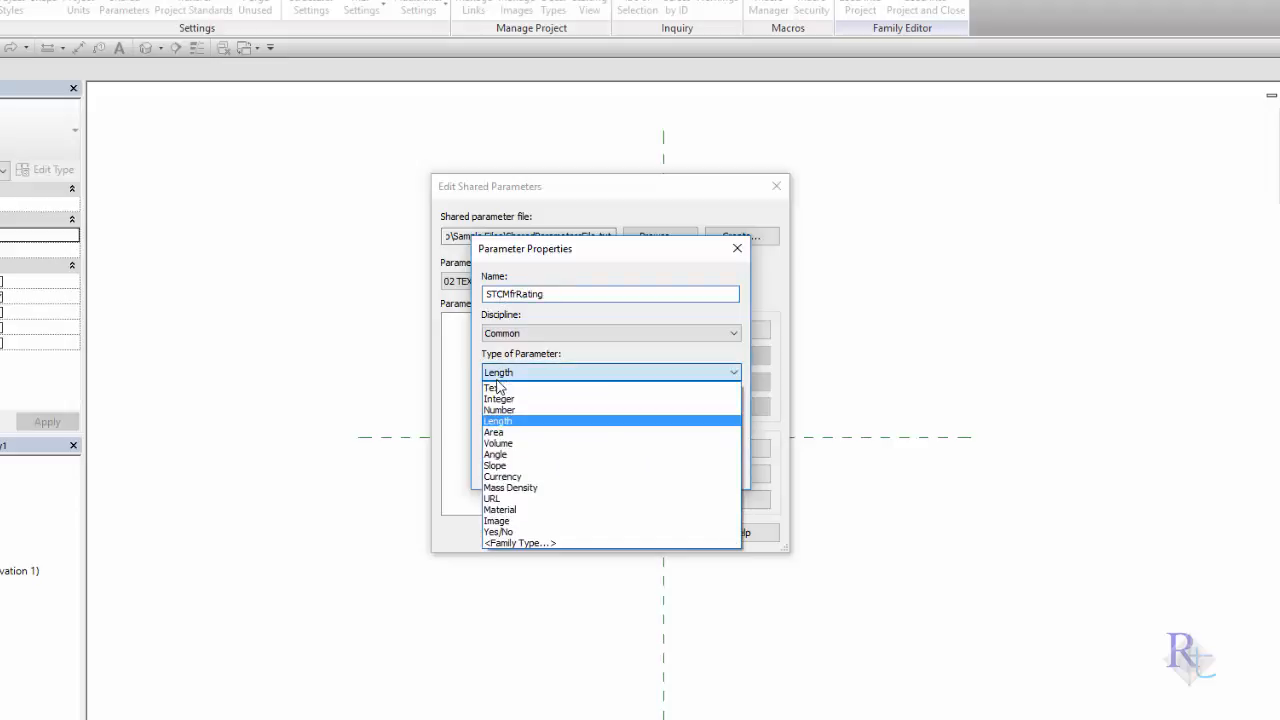
click(498, 388)
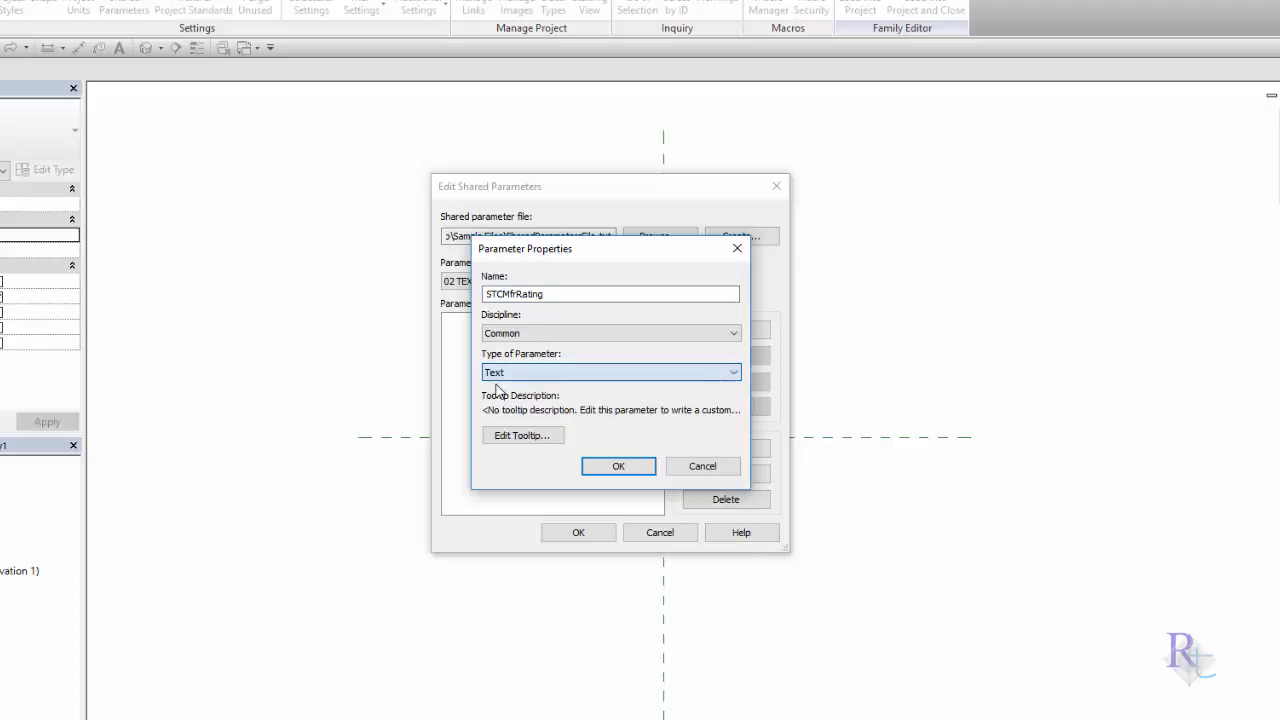
Finish the STCMfrRating parameter by giving it the tooltip "Enter STC Value."
click(514, 437)
key(ctrl+a)
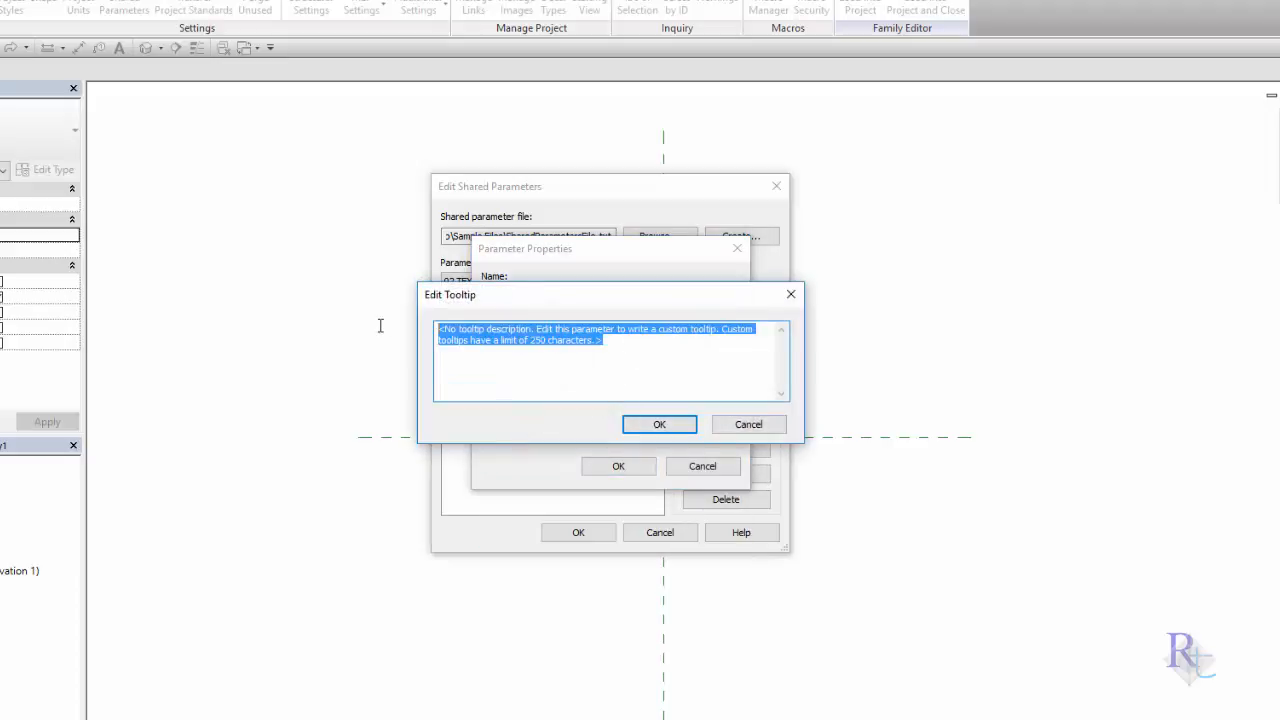
text(Ent)
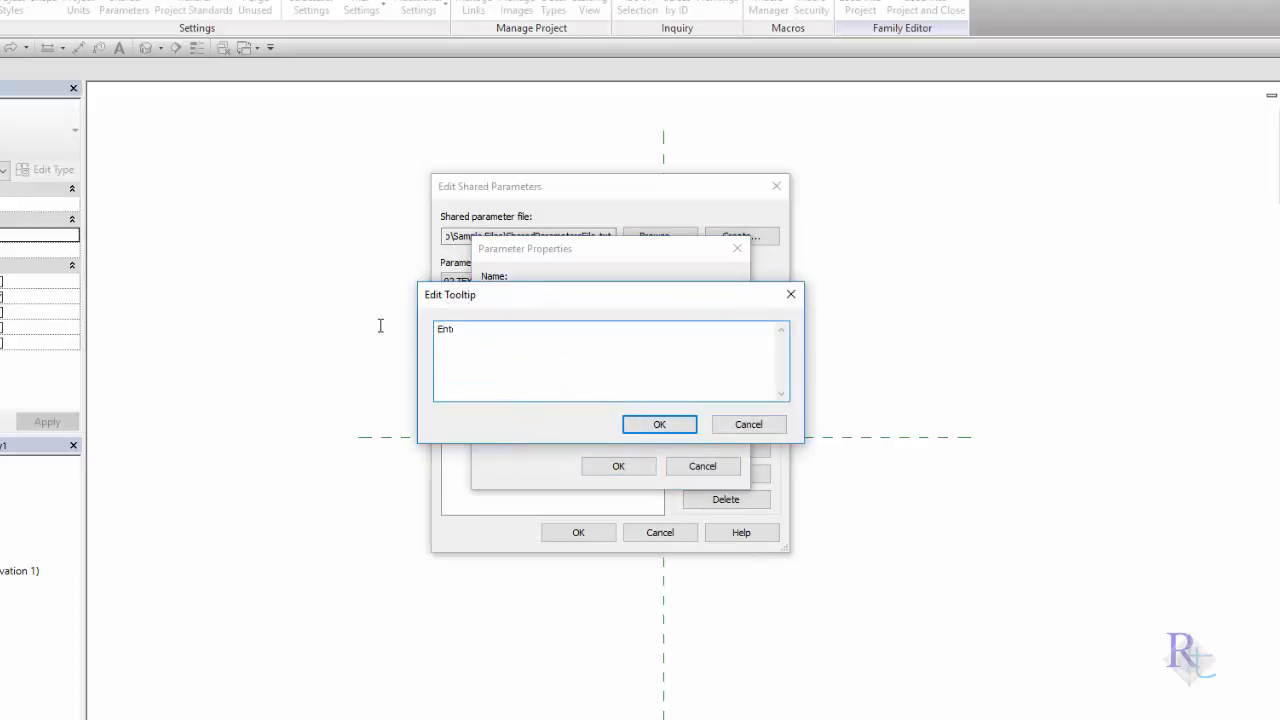
text(er STC Valu)
key(BackSpace)
key(BackSpace)
text(lue.)
click(640, 420)
click(624, 465)
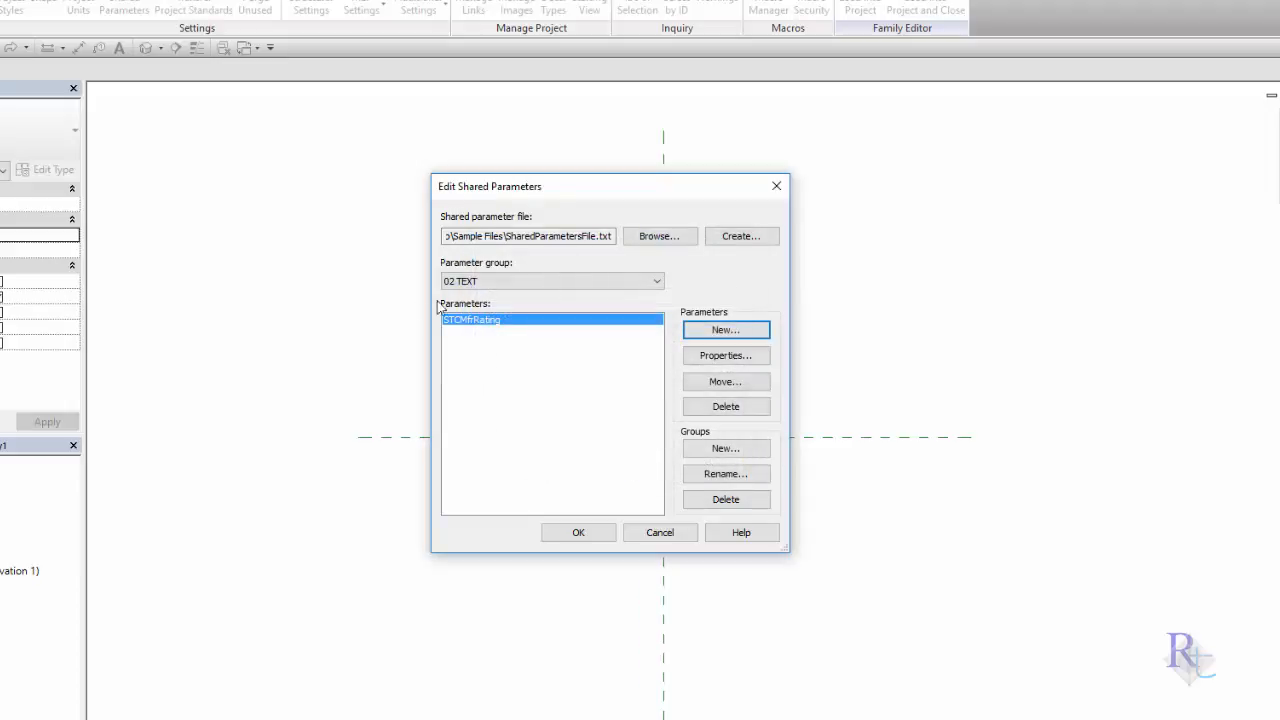
Add a third parameter group named "03 YES_NO" to the shared parameter file
click(725, 449)
text(03)
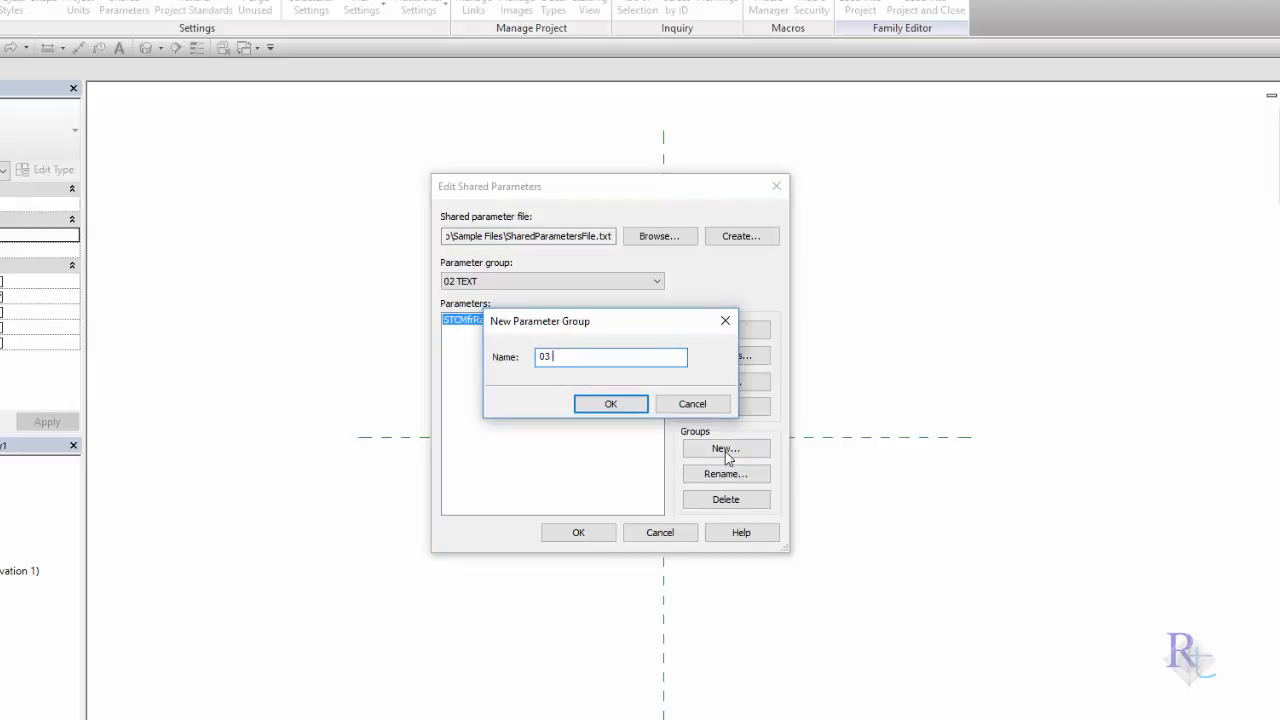
text( YES_NO)
click(619, 404)
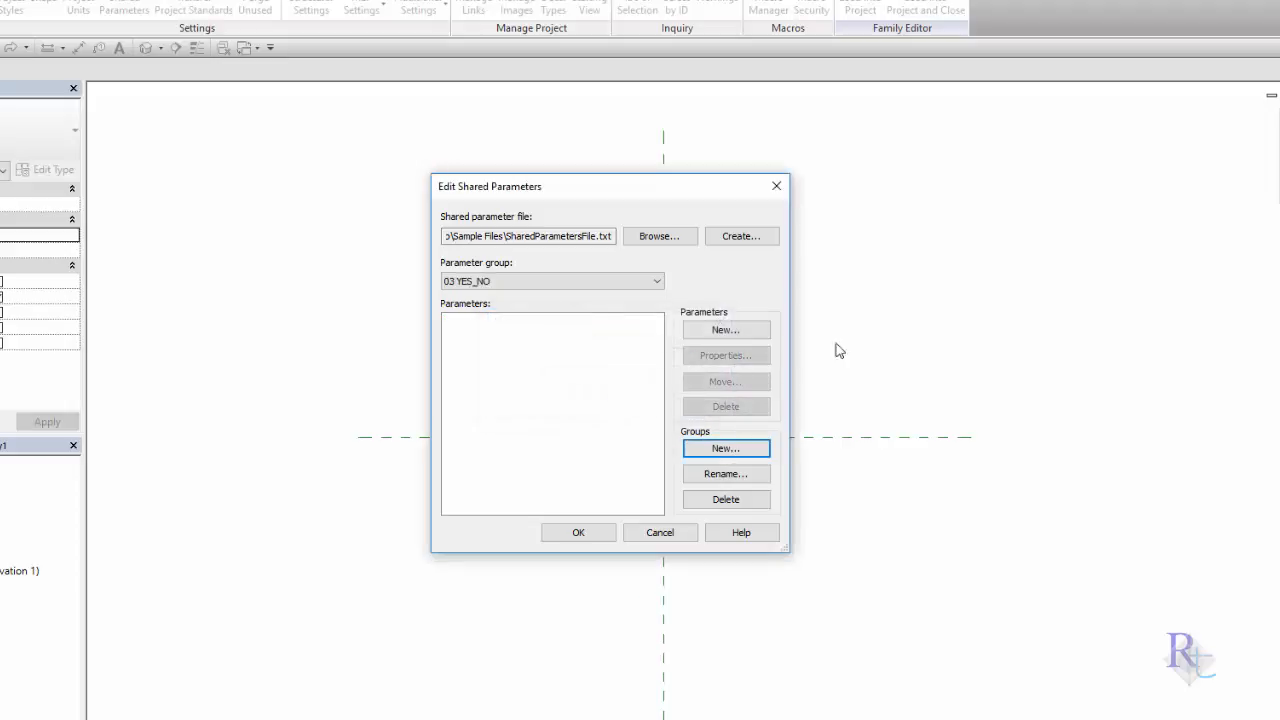
Create a shared parameter named "MaskingRegion ON" of type Yes/No in the 03 YES_NO group, and accept the shared parameter edits
click(722, 331)
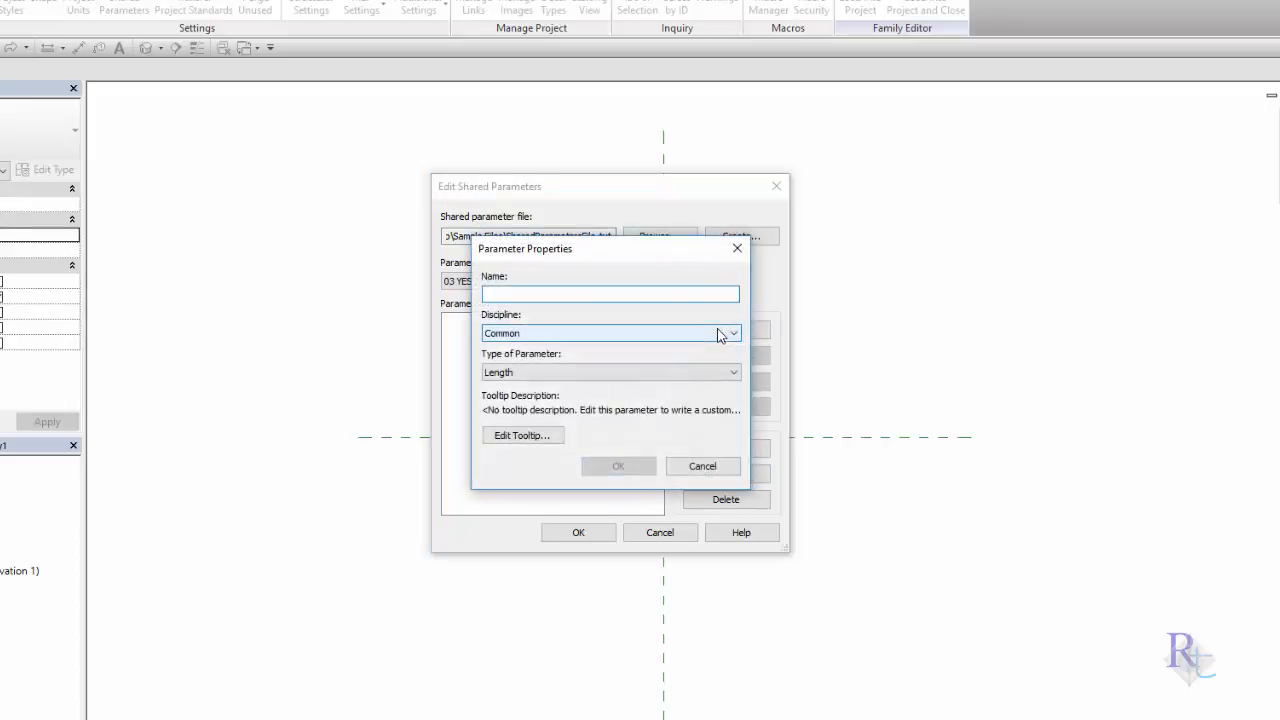
text(MaskingR)
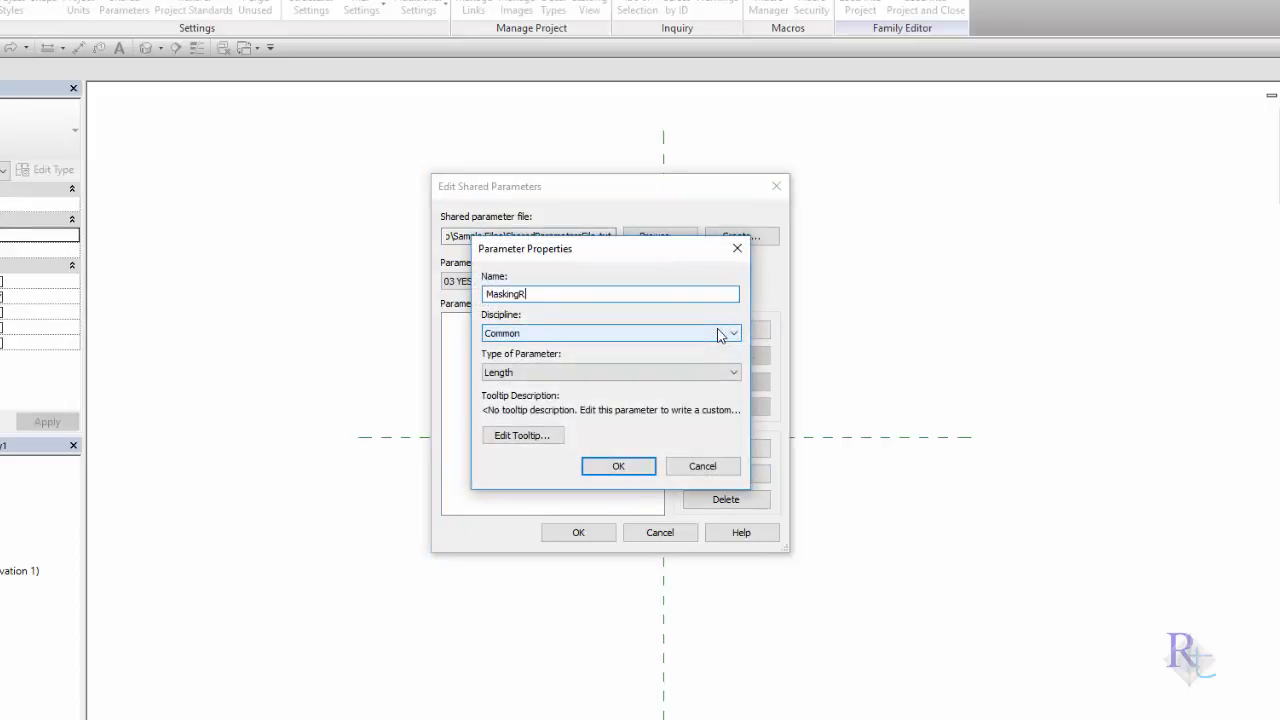
text(egion ON)
click(645, 373)
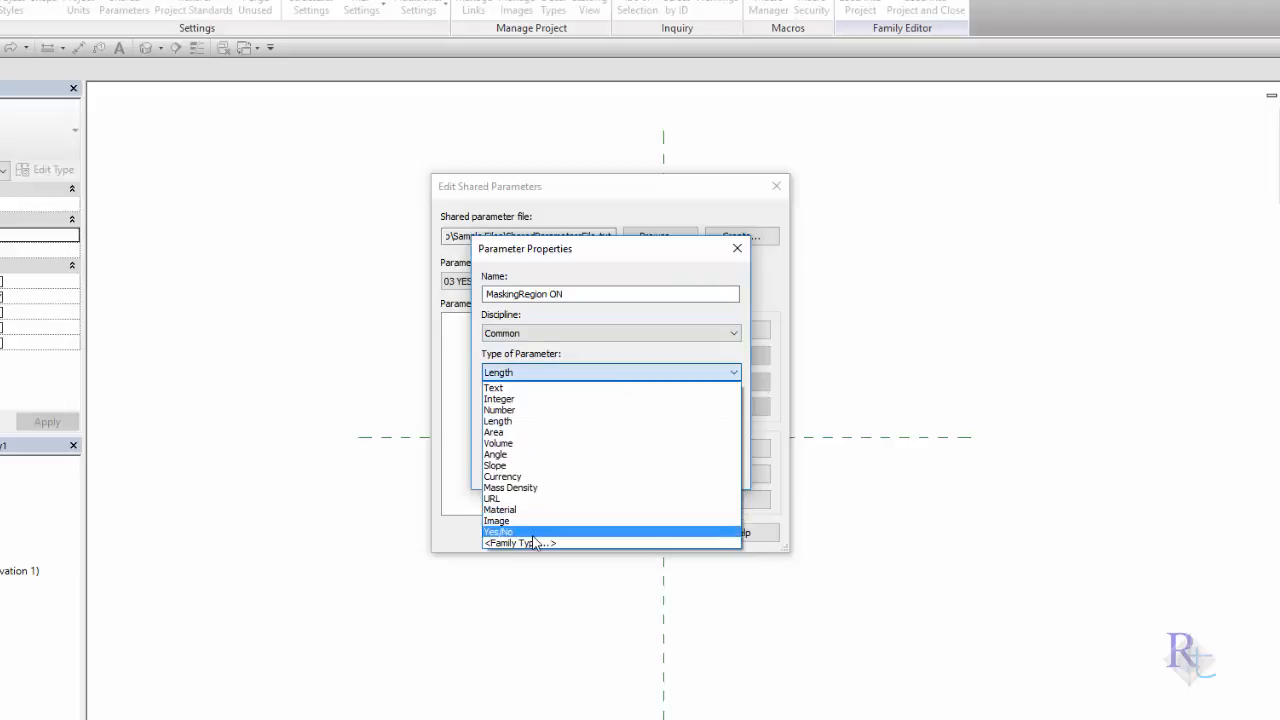
click(516, 532)
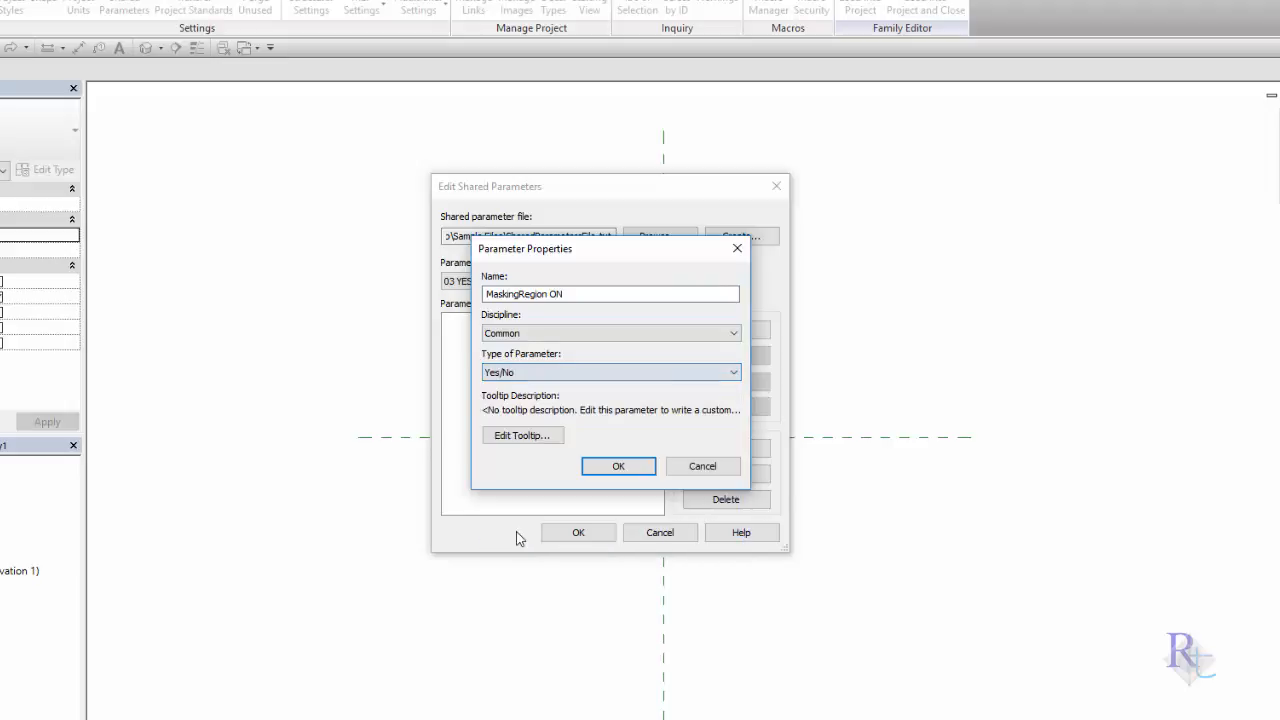
click(612, 470)
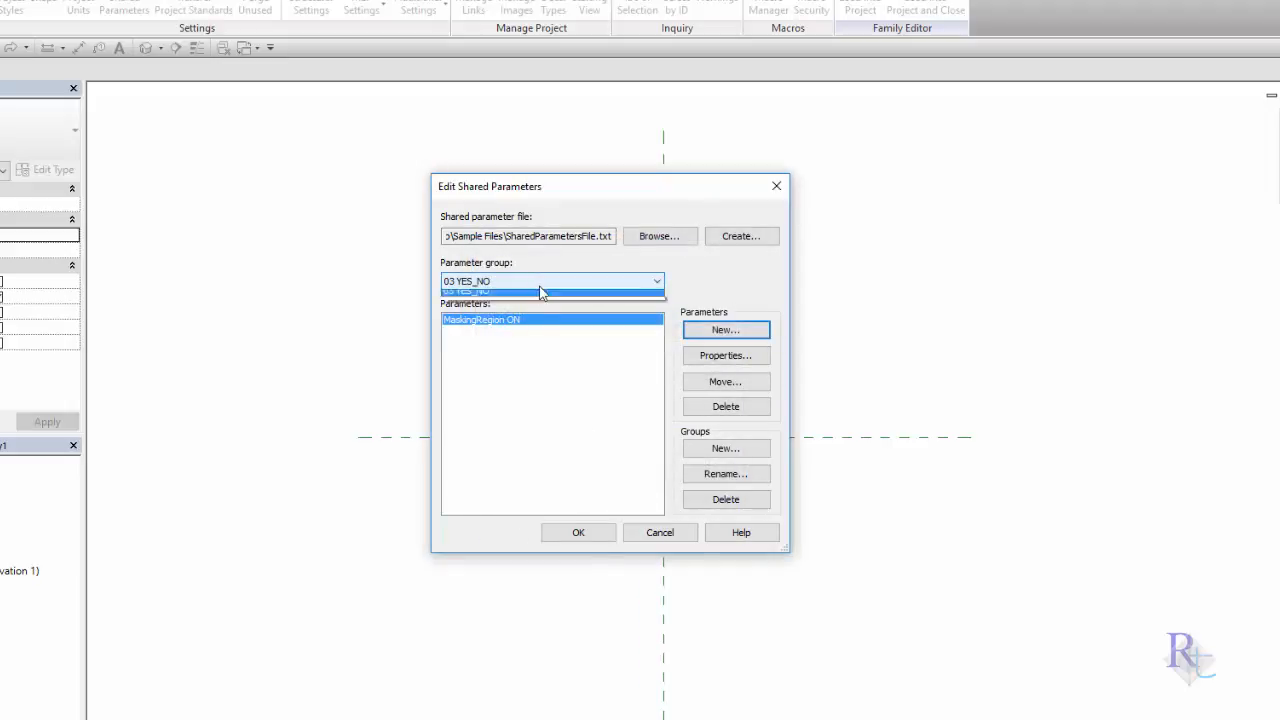
click(535, 291)
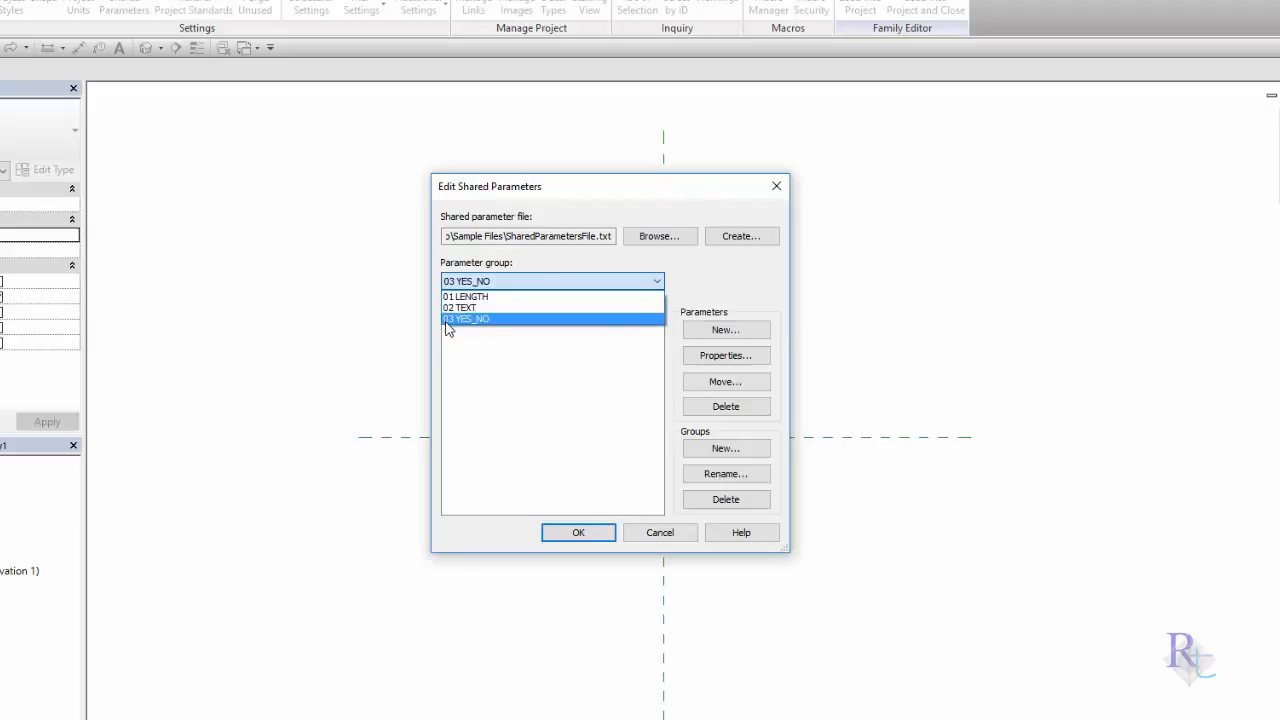
click(580, 533)
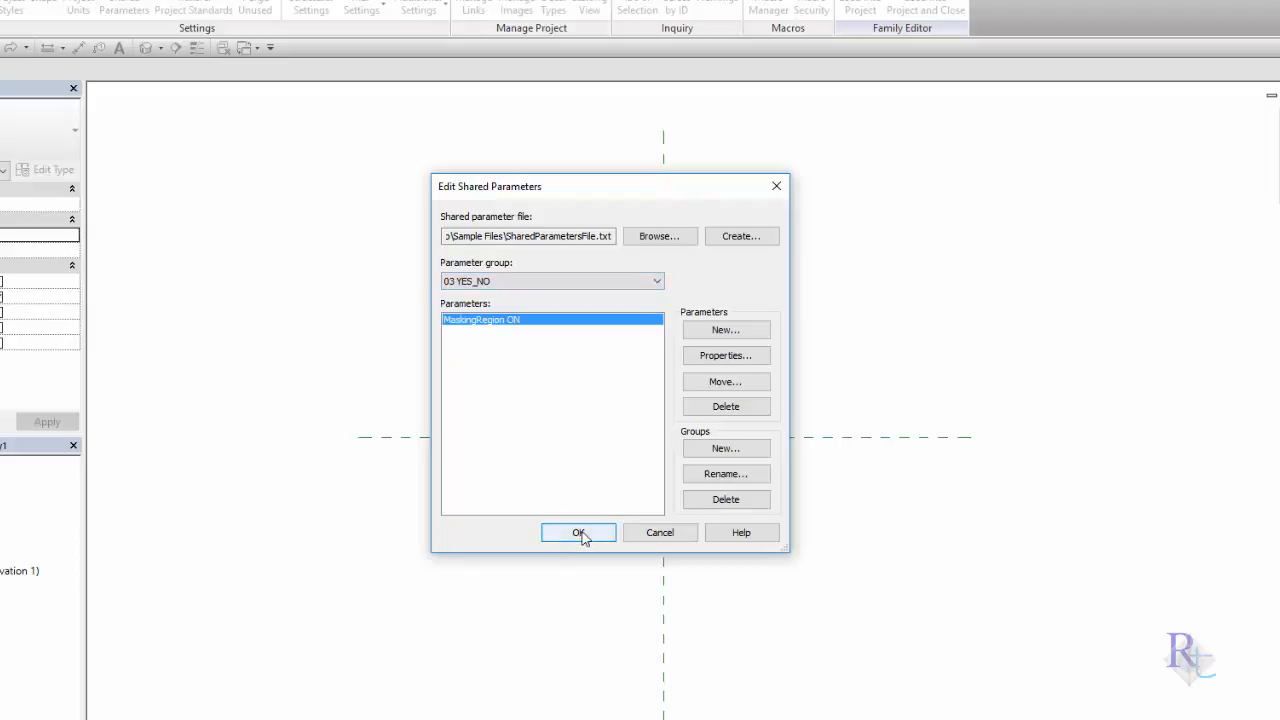